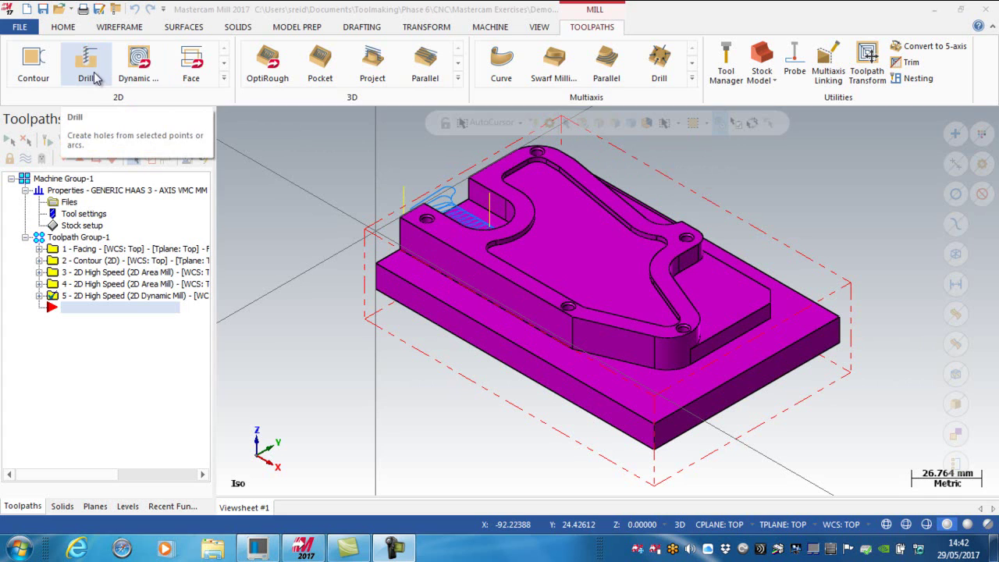
# - Start an FBM Drill toolpath and limit its hole detection to the Top plane
pyautogui.click(224, 78)
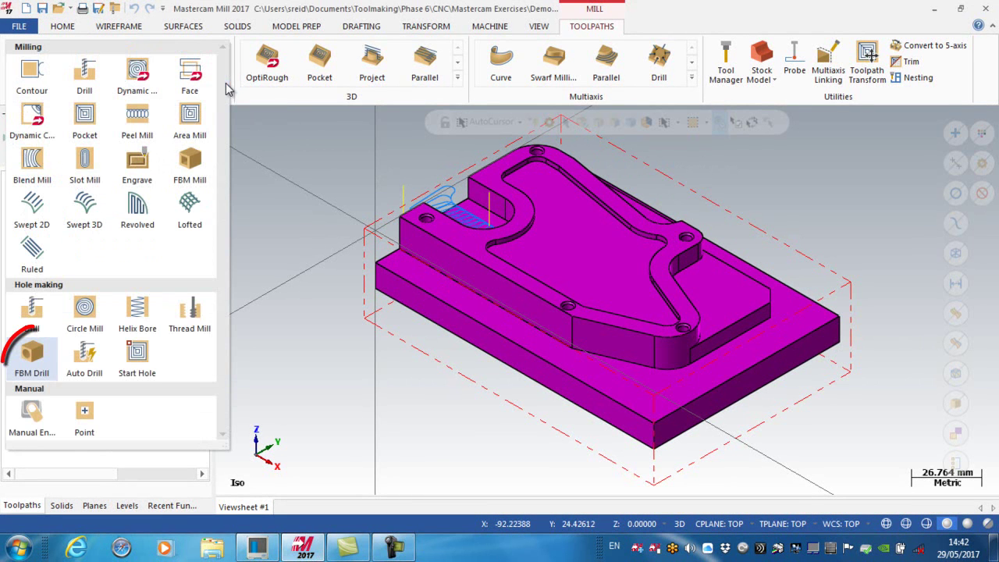
pyautogui.click(32, 358)
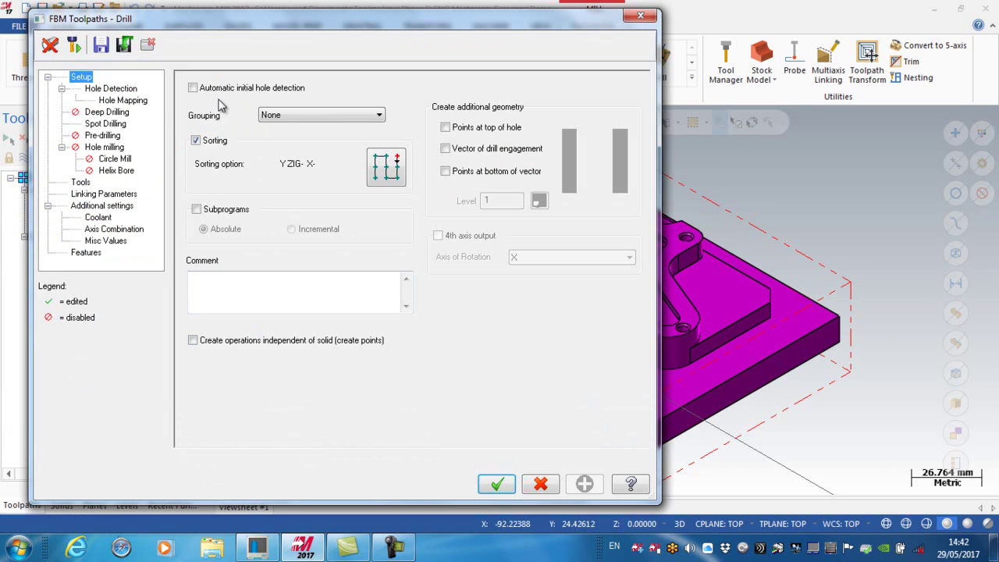
pyautogui.click(112, 89)
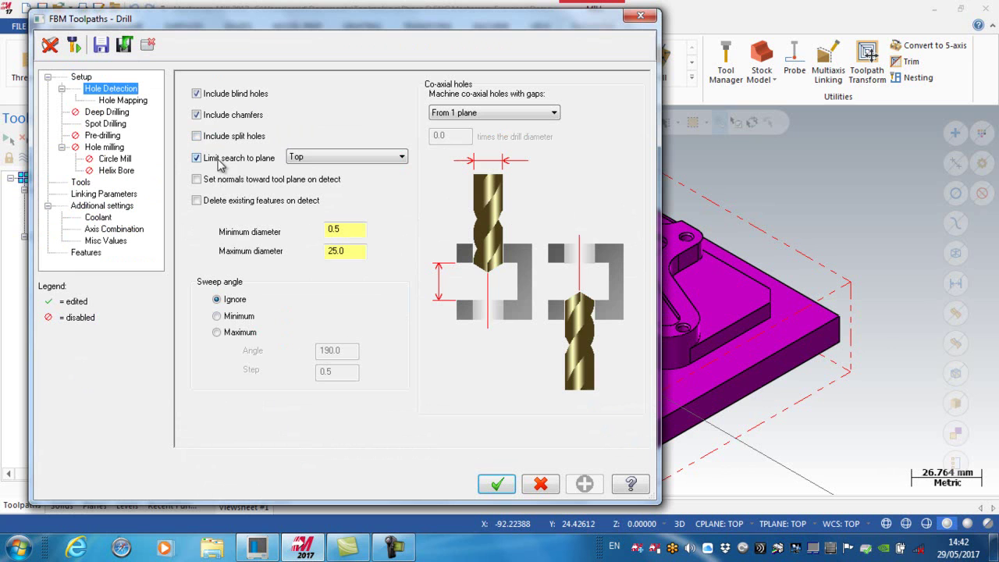
pyautogui.click(403, 159)
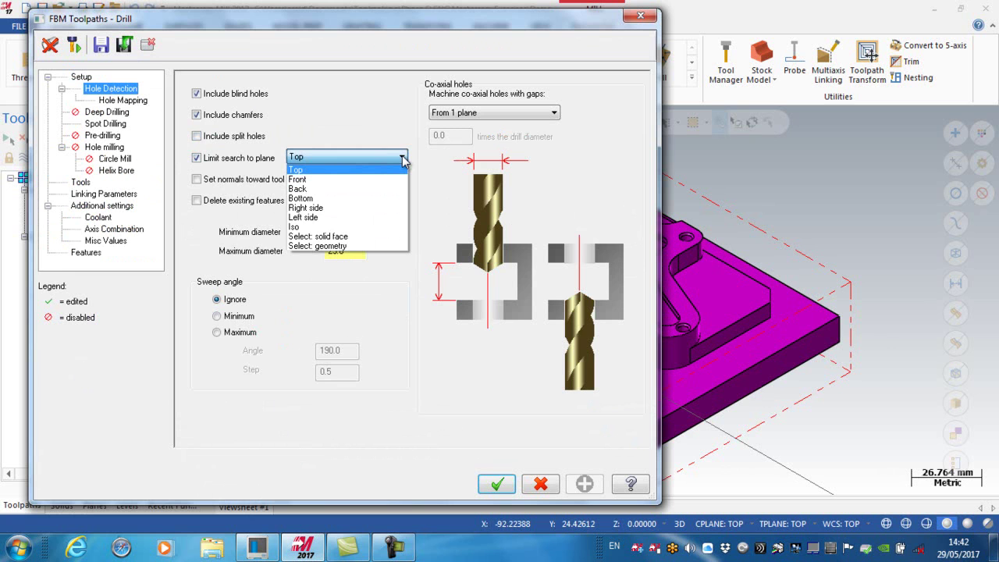
pyautogui.click(297, 171)
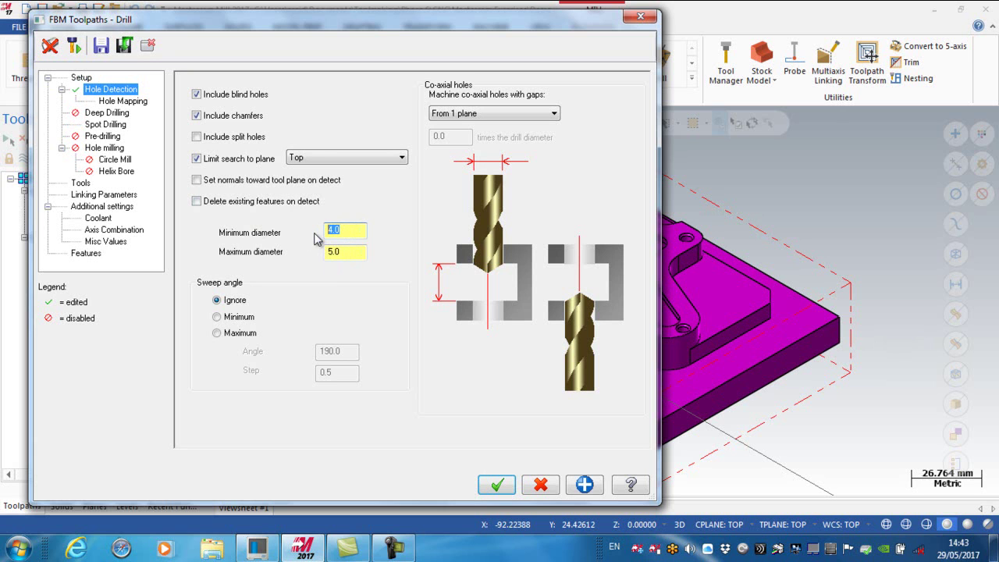
# - Set the detected hole diameters to 3.0 minimum and 6.0 maximum with spot drilling enabled, and generate the drilling operations
pyautogui.write('3')
pyautogui.press('Tab')
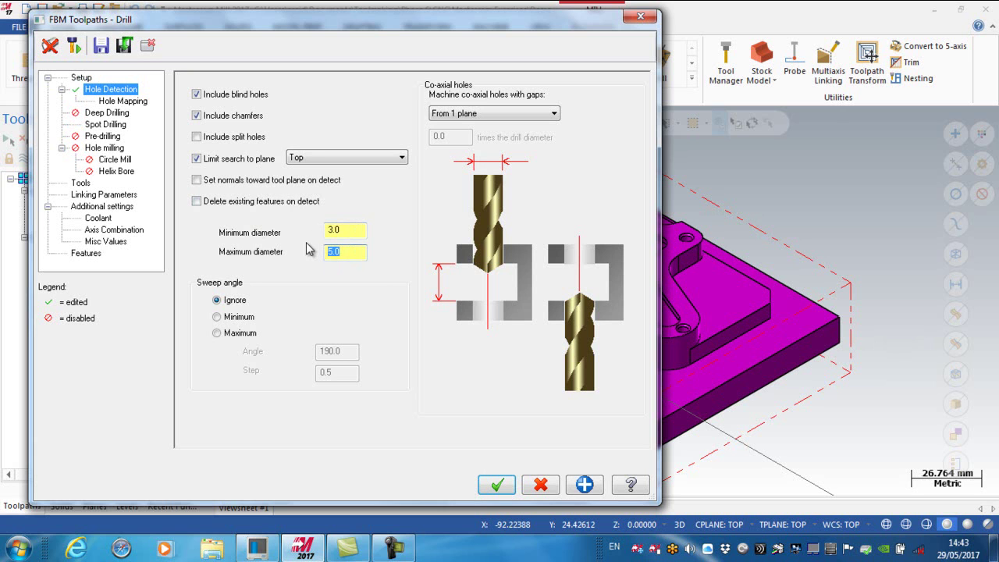
pyautogui.click(125, 124)
pyautogui.click(298, 85)
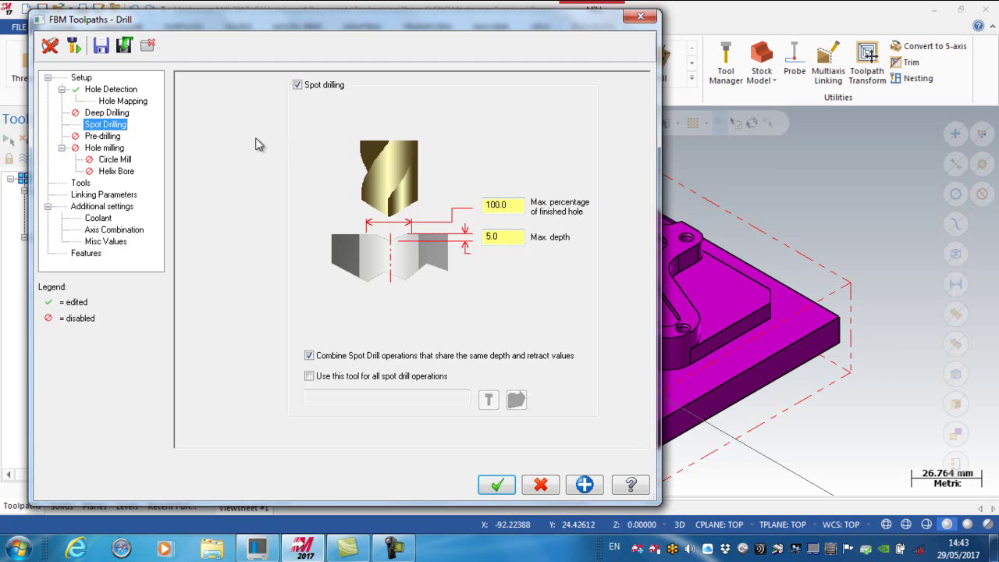
pyautogui.click(117, 92)
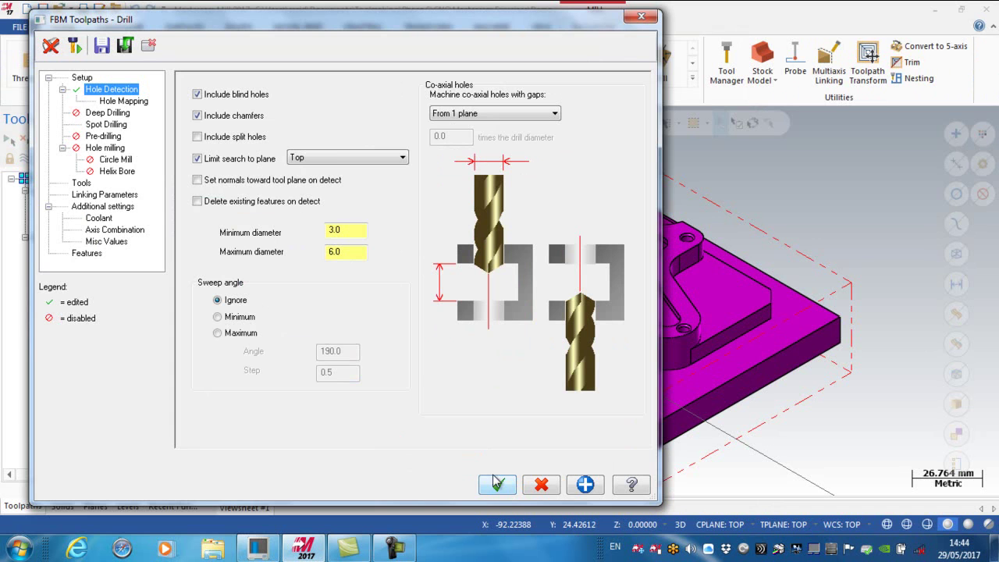
pyautogui.click(498, 486)
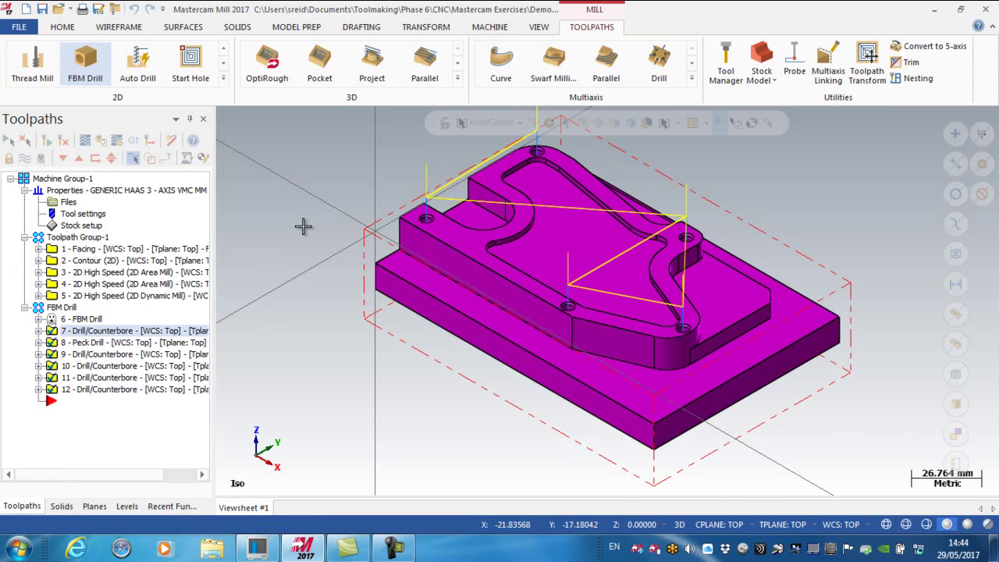
# - Review the hole detection parameters of the FBM Drill operation and close them without changes
pyautogui.click(89, 326)
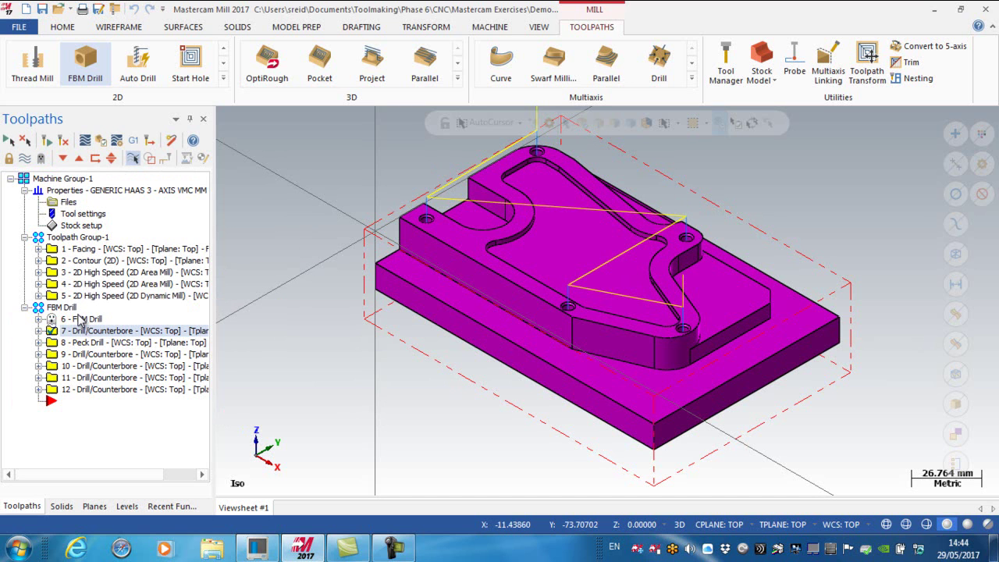
pyautogui.click(39, 319)
pyautogui.click(98, 331)
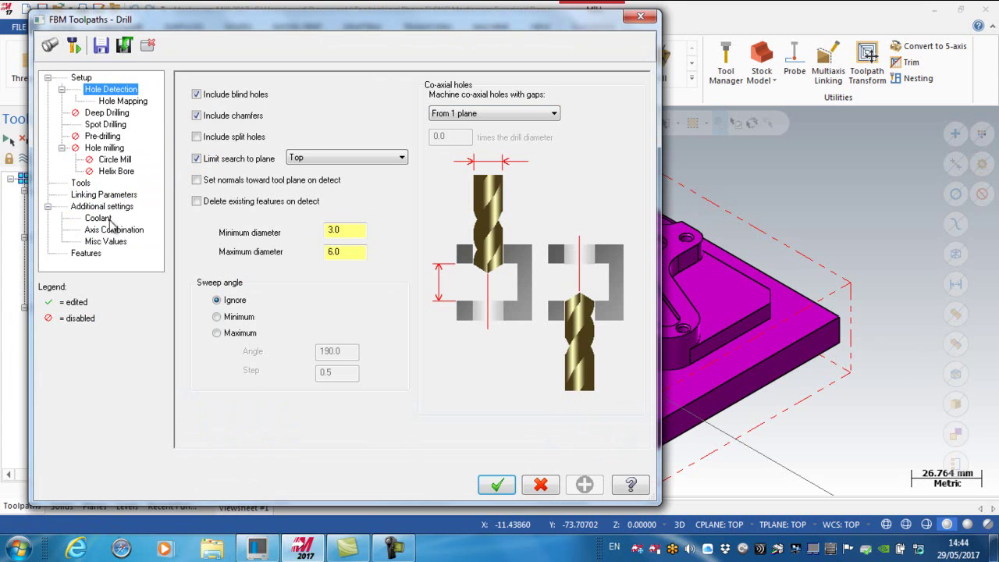
pyautogui.click(640, 16)
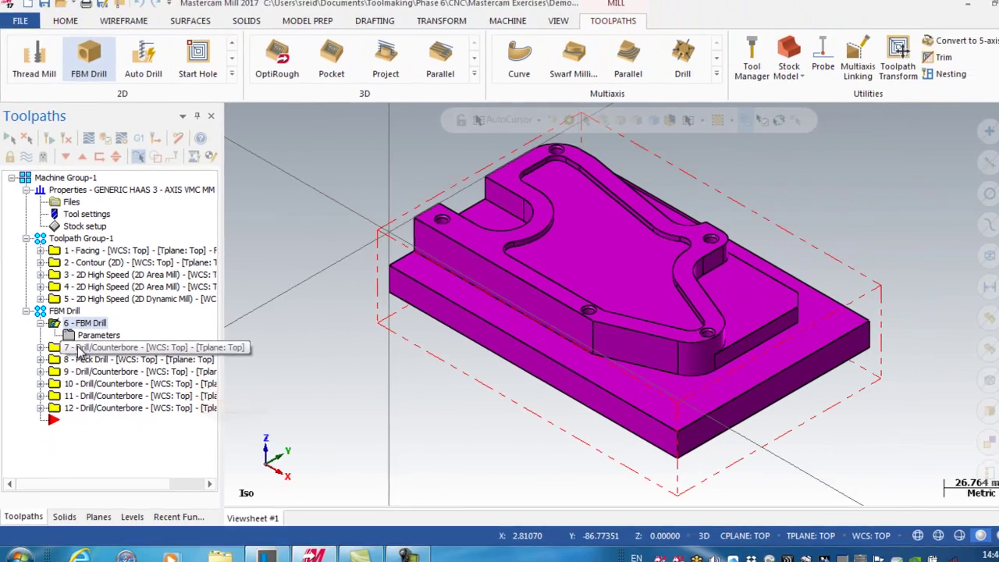
# - Examine the tools and toolpaths of drilling operations 7, 8 and 9 in the FBM Drill group
pyautogui.click(82, 430)
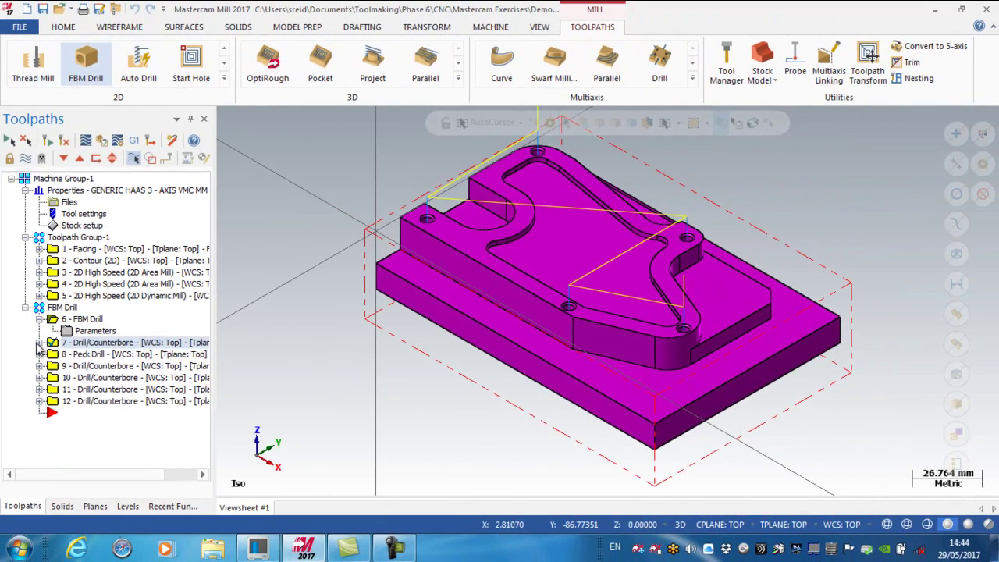
pyautogui.click(39, 342)
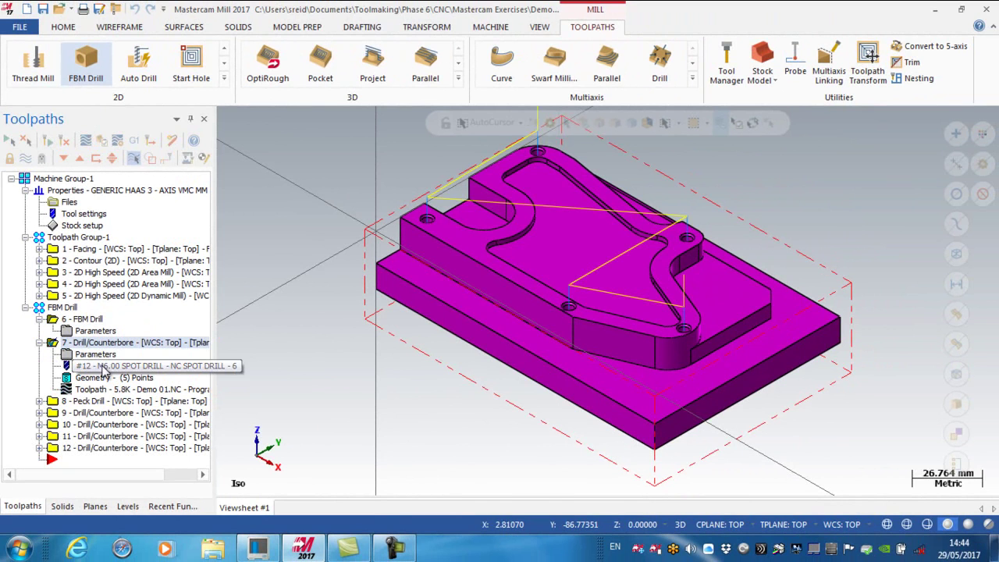
pyautogui.click(59, 403)
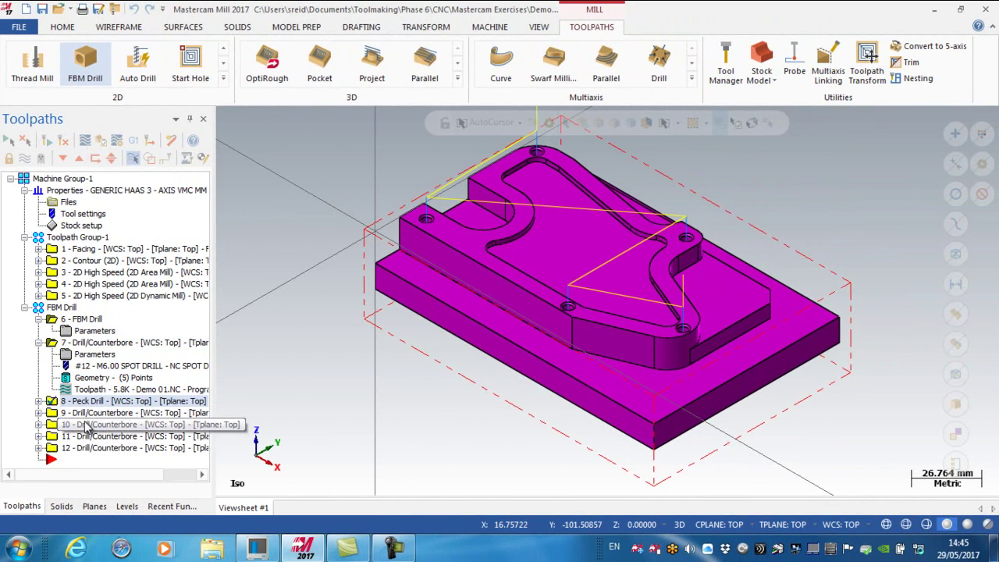
pyautogui.click(38, 413)
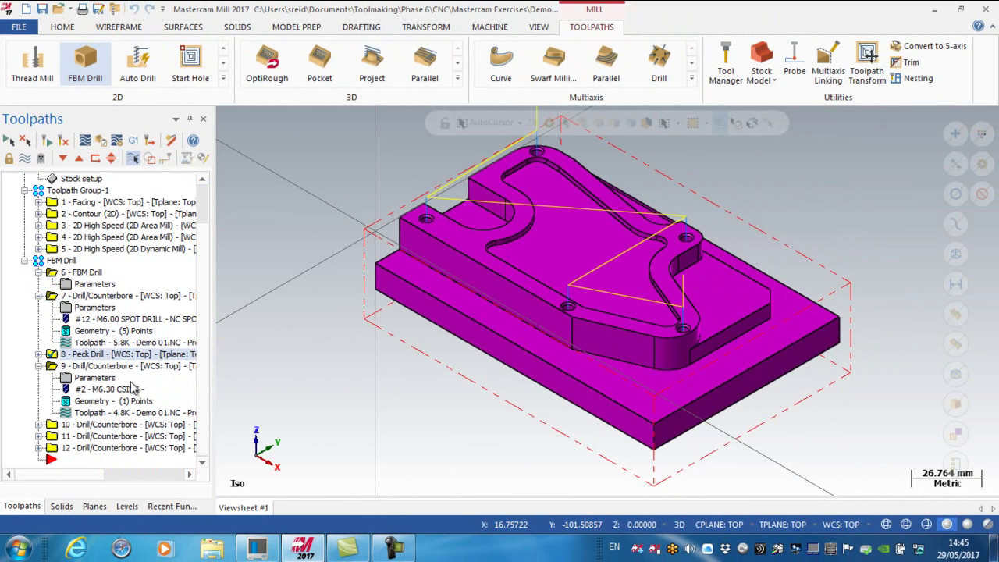
pyautogui.click(58, 366)
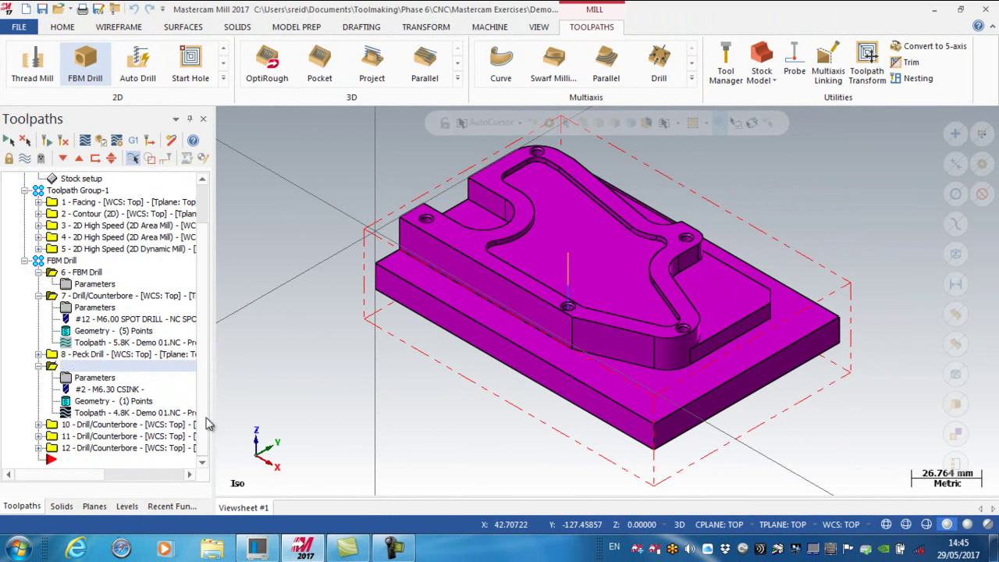
# - Examine which holes on the part are machined by Drill/Counterbore operations 10, 11 and 12
pyautogui.click(55, 425)
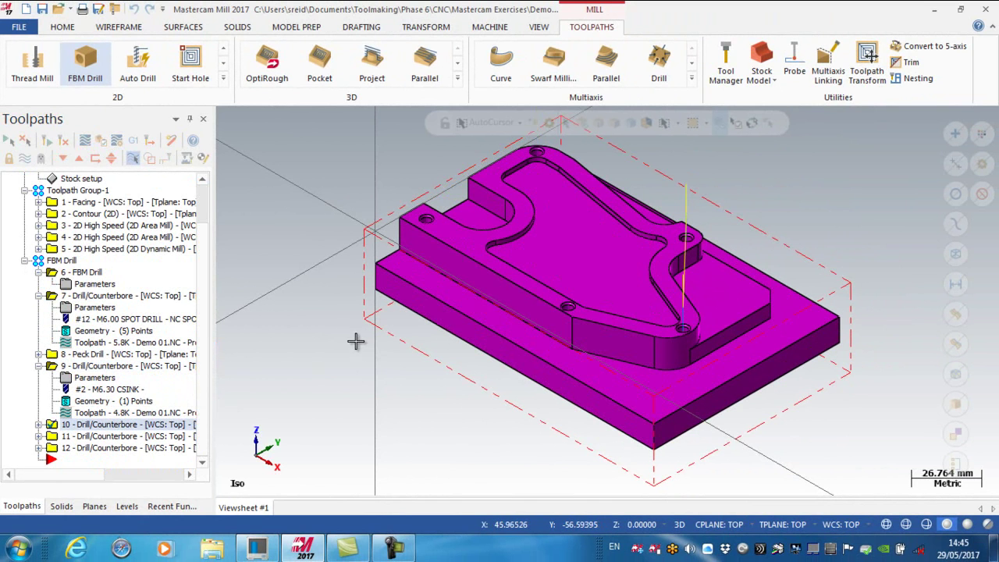
pyautogui.moveTo(354, 341); pyautogui.dragTo(469, 328, button='middle')
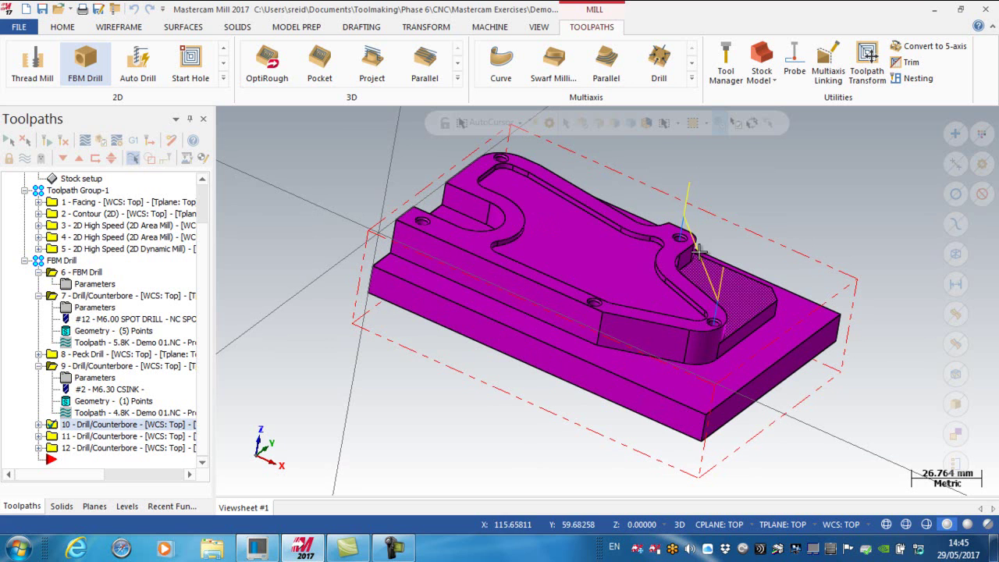
pyautogui.click(95, 437)
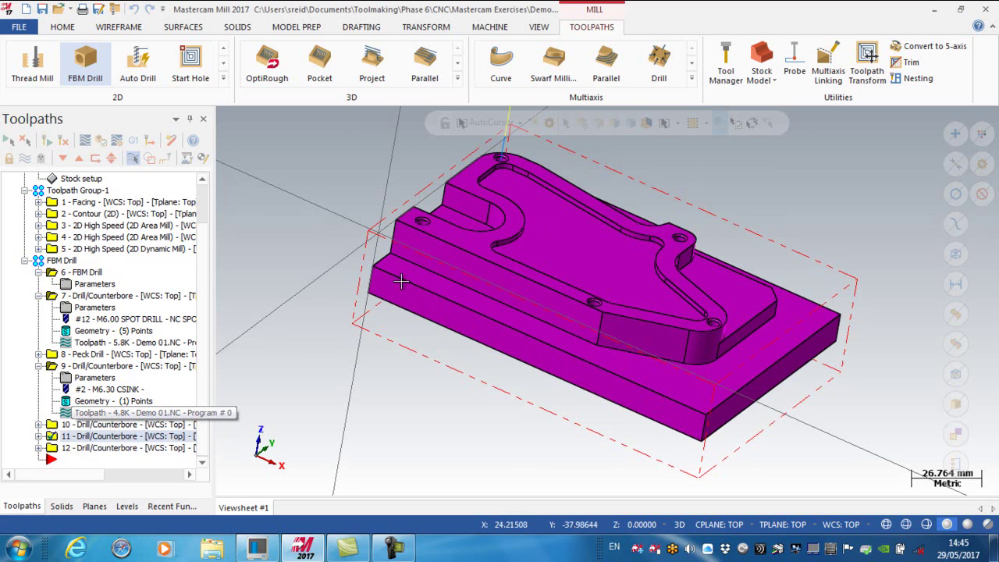
pyautogui.click(82, 448)
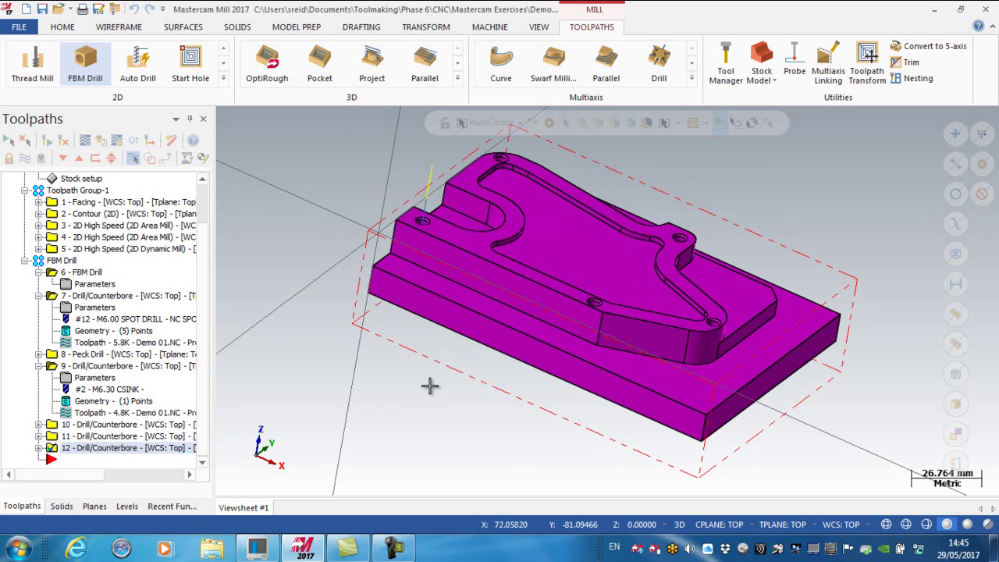
pyautogui.moveTo(430, 415); pyautogui.dragTo(390, 408, button='middle')
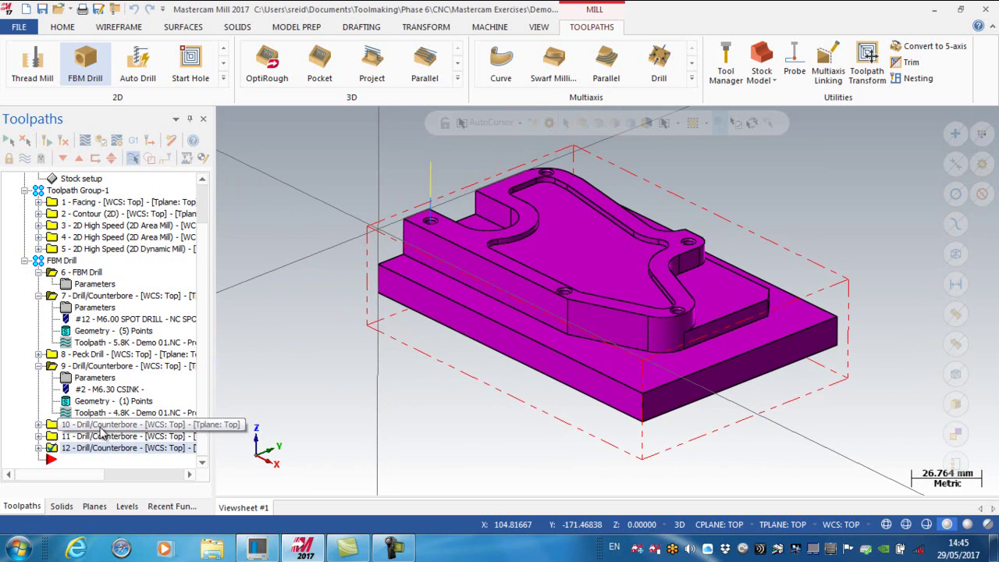
pyautogui.click(39, 296)
pyautogui.click(40, 367)
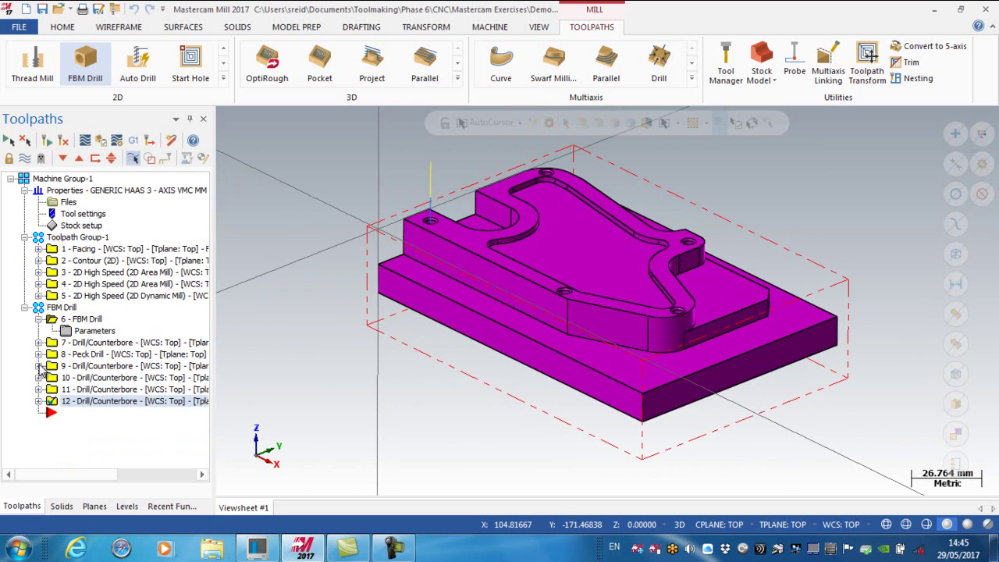
# - Exclude chamfers from the FBM Drill hole detection and regenerate the drilling operations
pyautogui.click(83, 331)
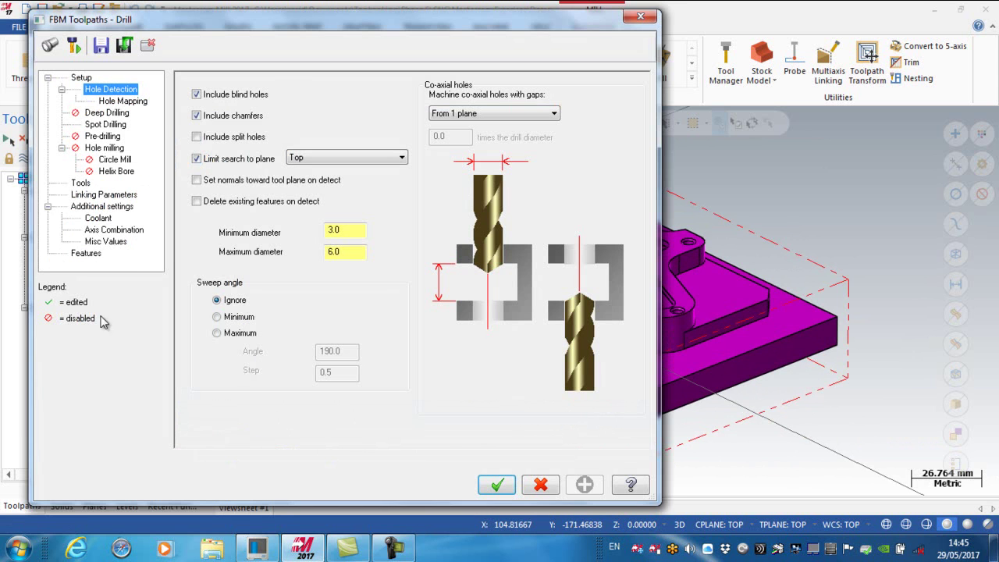
pyautogui.click(195, 115)
pyautogui.click(496, 485)
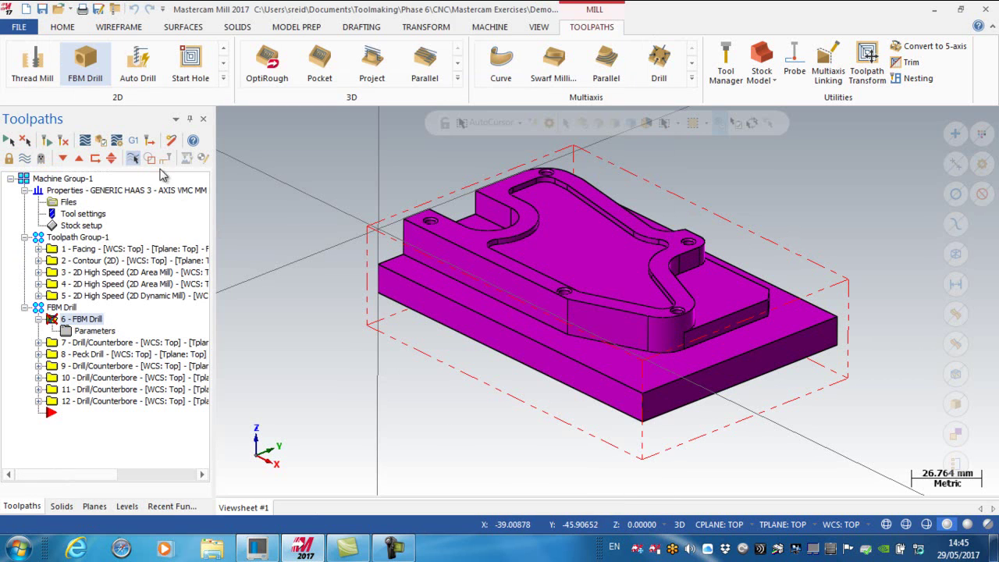
pyautogui.click(64, 140)
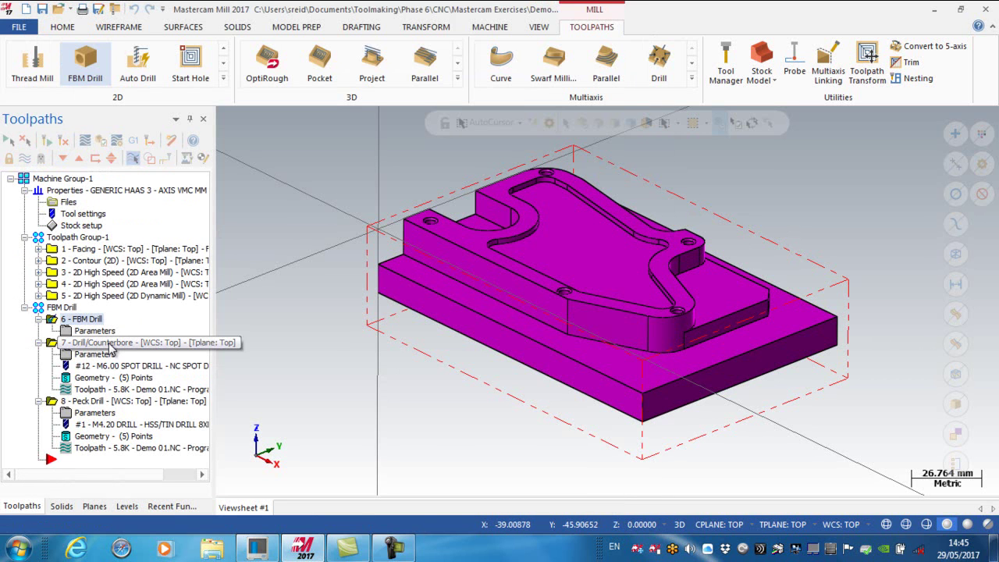
# - Inspect the regenerated spot drill and peck drill toolpaths on the part
pyautogui.click(110, 344)
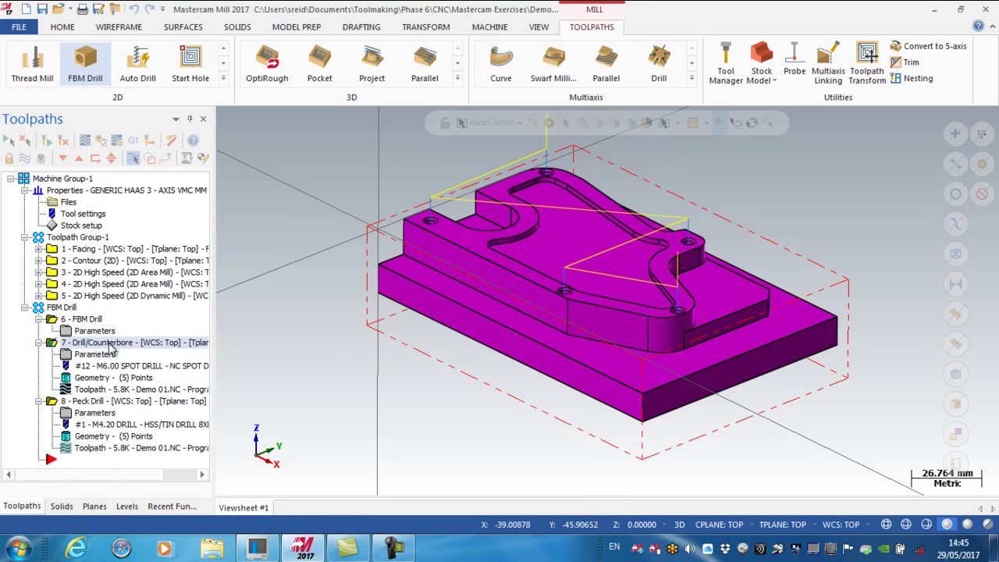
pyautogui.click(99, 402)
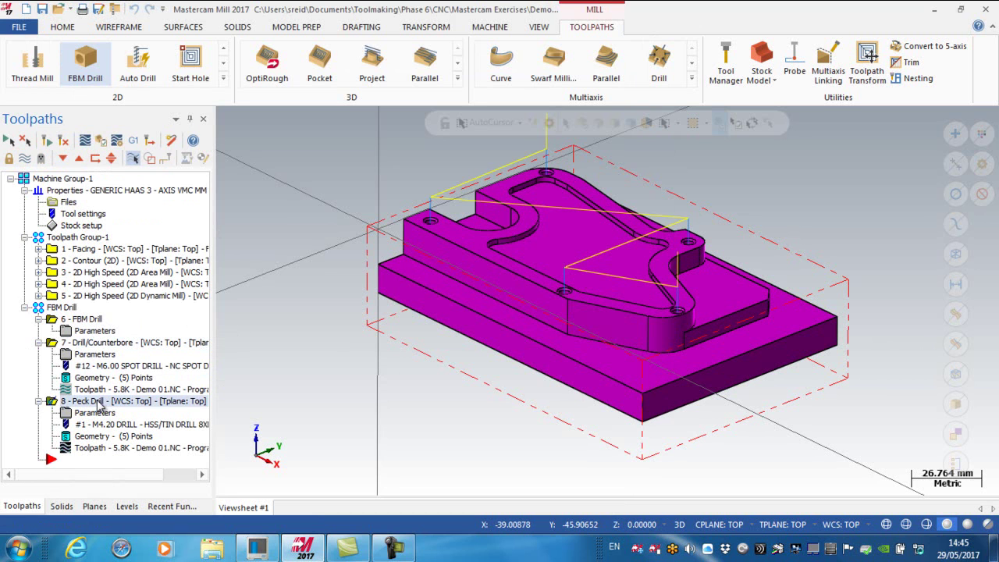
pyautogui.click(39, 343)
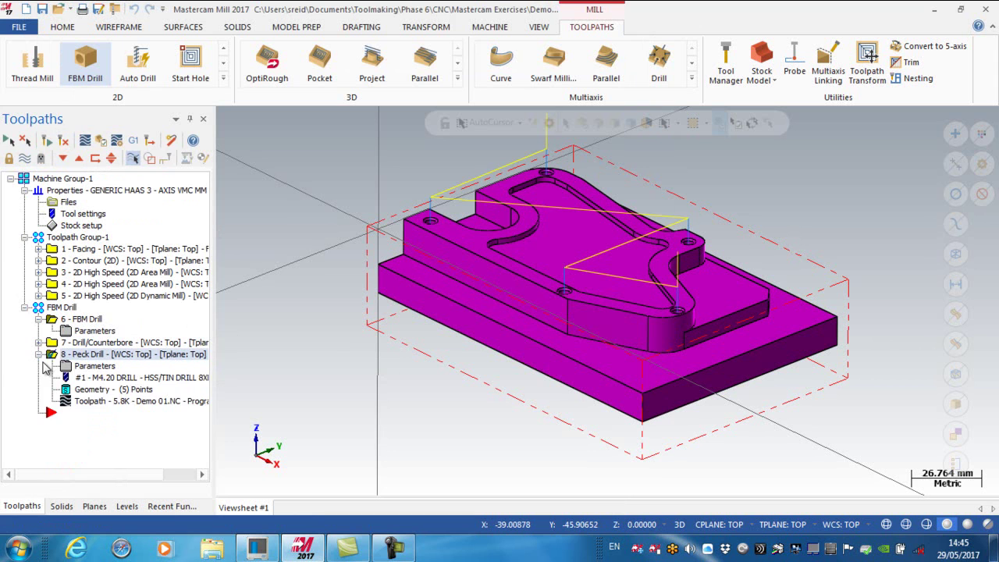
pyautogui.click(39, 355)
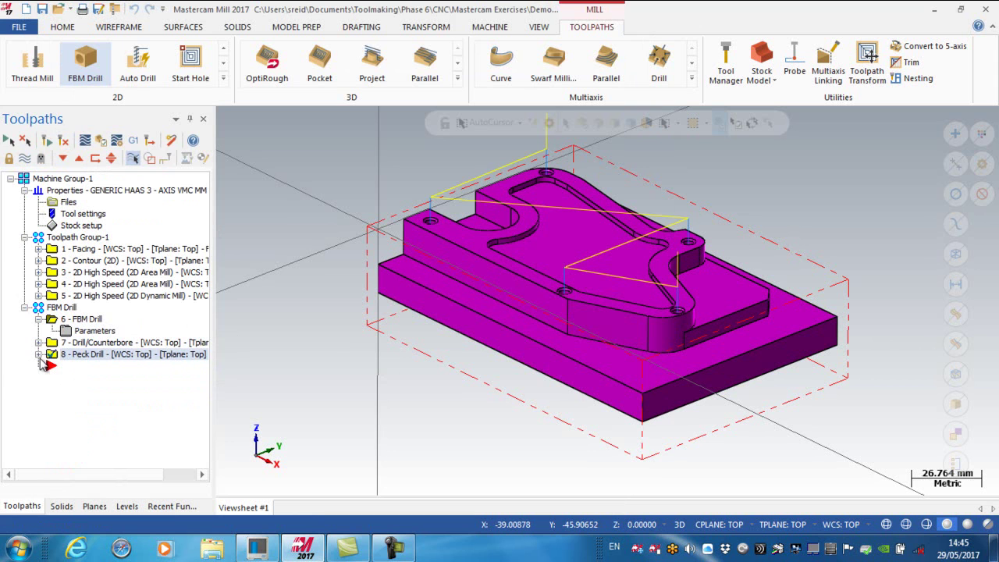
# - Enable Include chamfers in the FBM Drill hole detection and regenerate the drilling operations
pyautogui.click(93, 320)
pyautogui.click(90, 334)
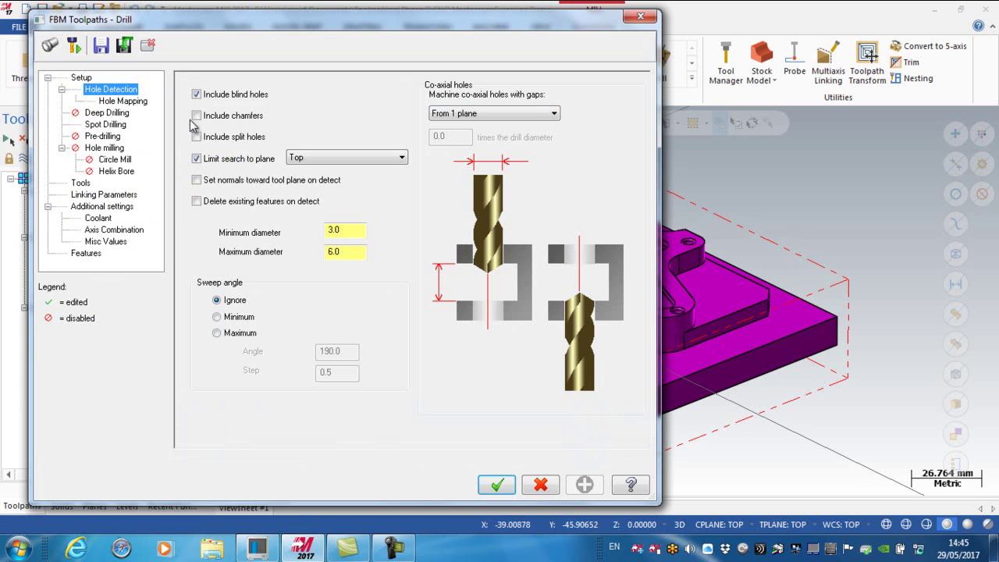
pyautogui.click(497, 485)
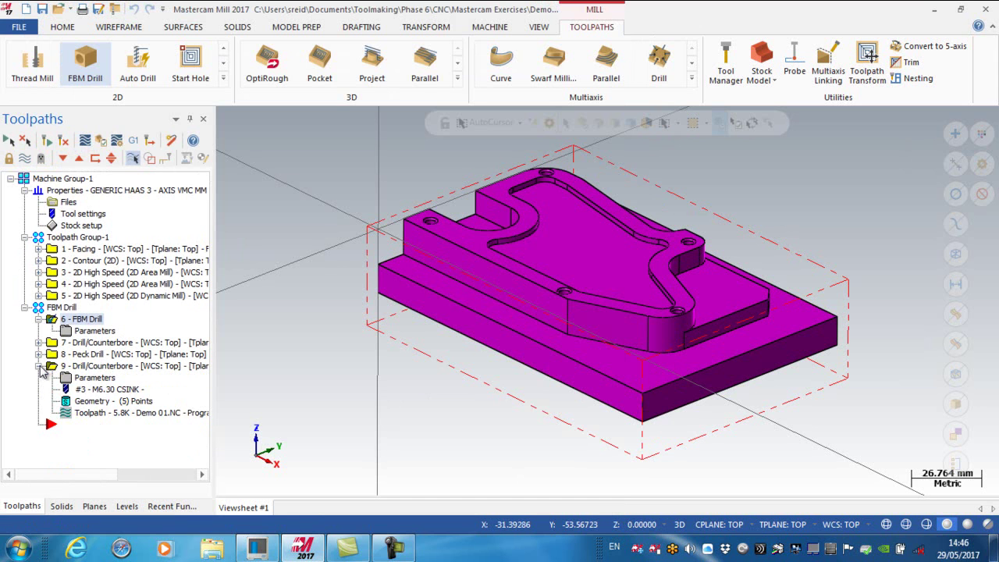
# - Inspect the toolpath, tool and geometry of countersink operation 9
pyautogui.click(40, 366)
pyautogui.click(87, 367)
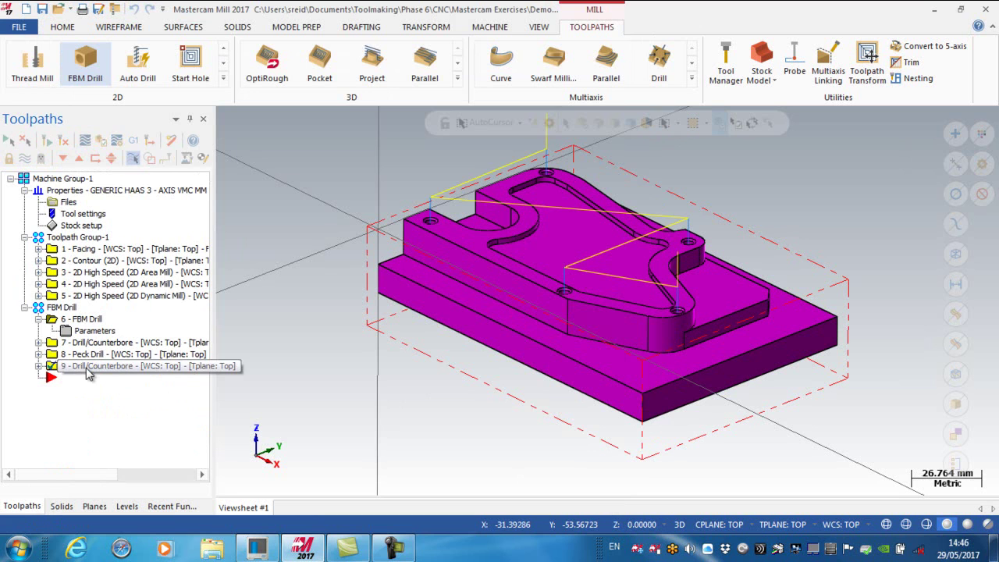
pyautogui.click(40, 366)
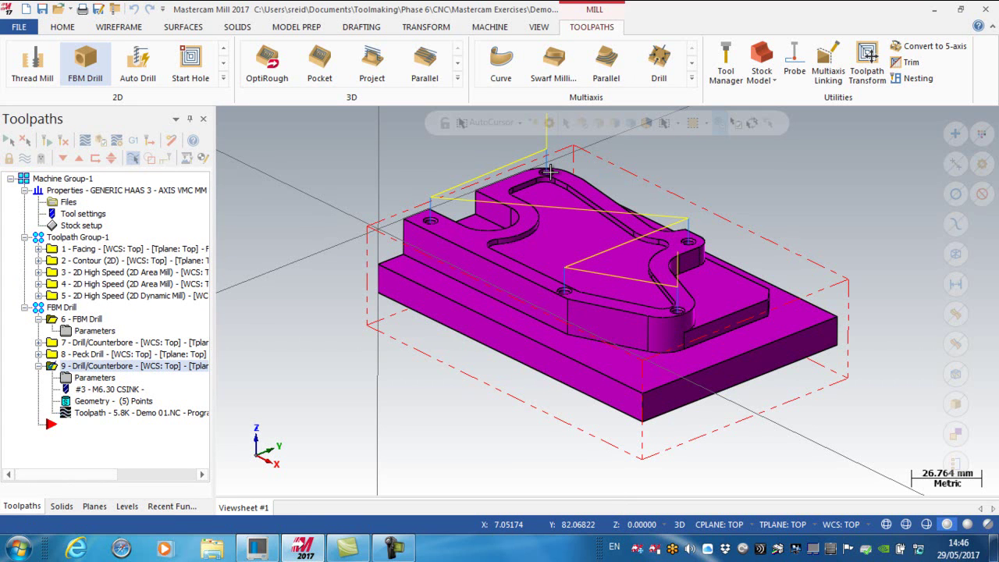
# - Exclude chamfers from the FBM Drill hole detection and set the retract to Solid height plus 3.0
pyautogui.click(87, 319)
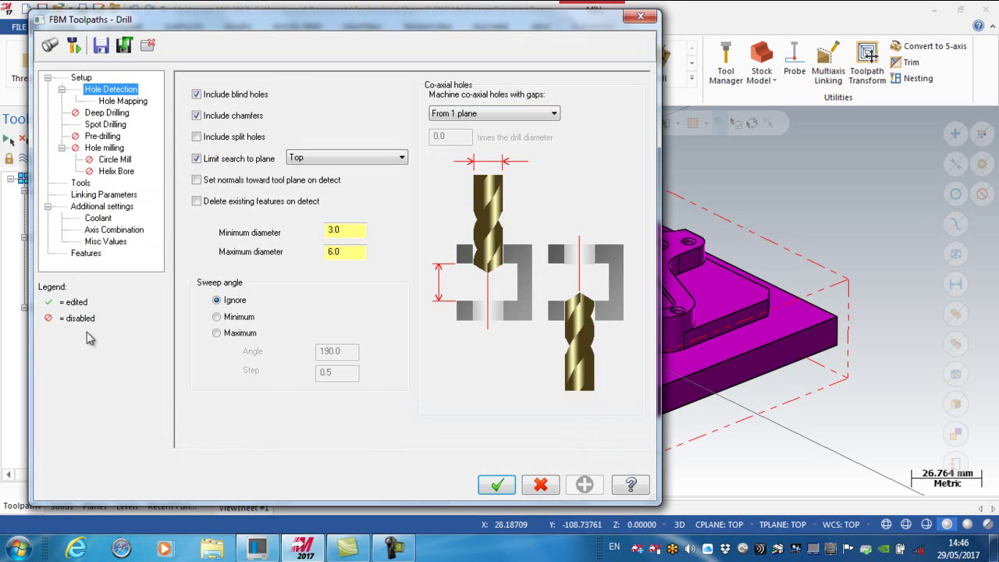
pyautogui.click(196, 115)
pyautogui.click(104, 197)
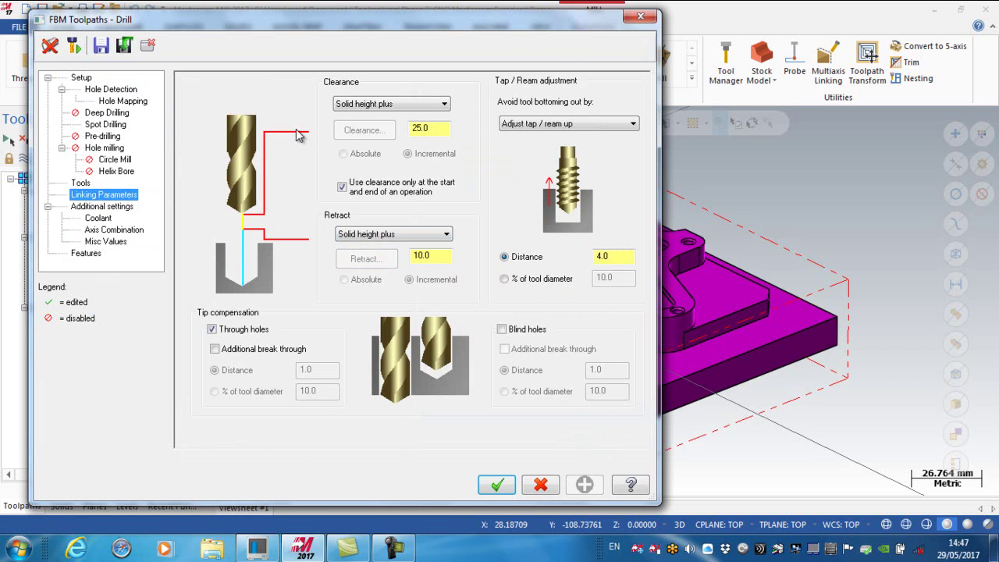
pyautogui.click(446, 233)
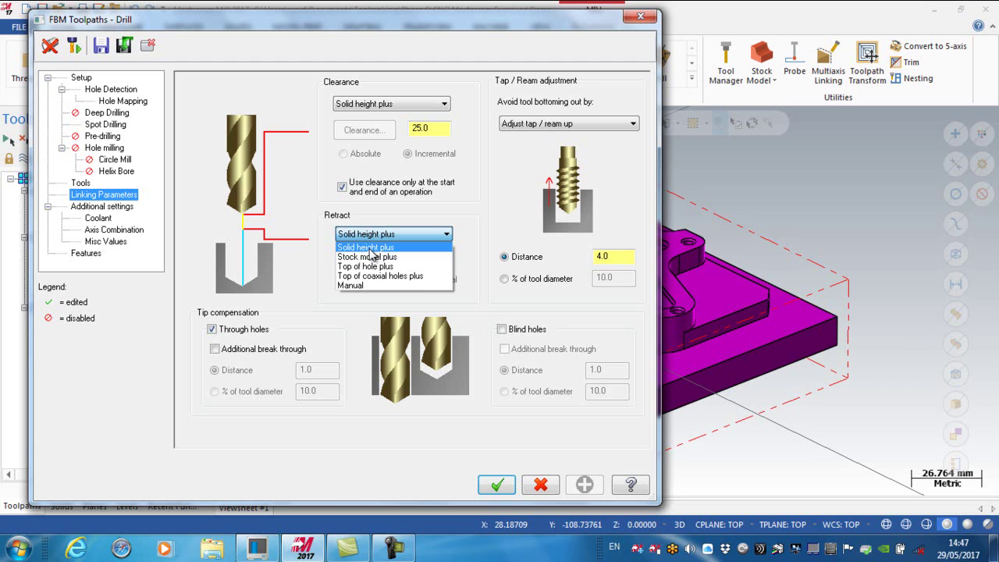
pyautogui.click(371, 248)
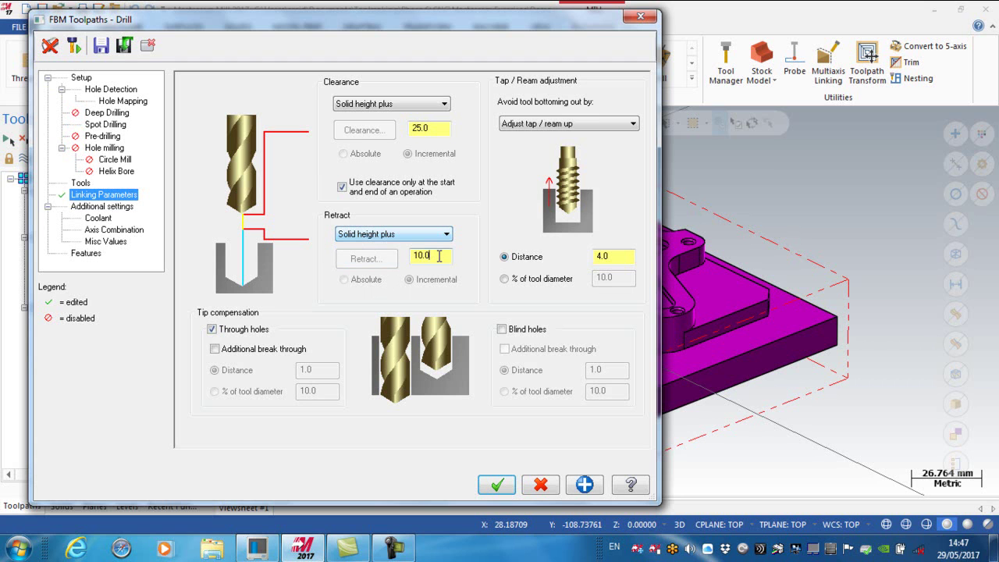
pyautogui.moveTo(435, 256); pyautogui.dragTo(405, 257)
pyautogui.write('3.0')
# - Turn flood coolant on for the FBM Drill operation and regenerate the drilling operations
pyautogui.click(104, 220)
pyautogui.click(413, 163)
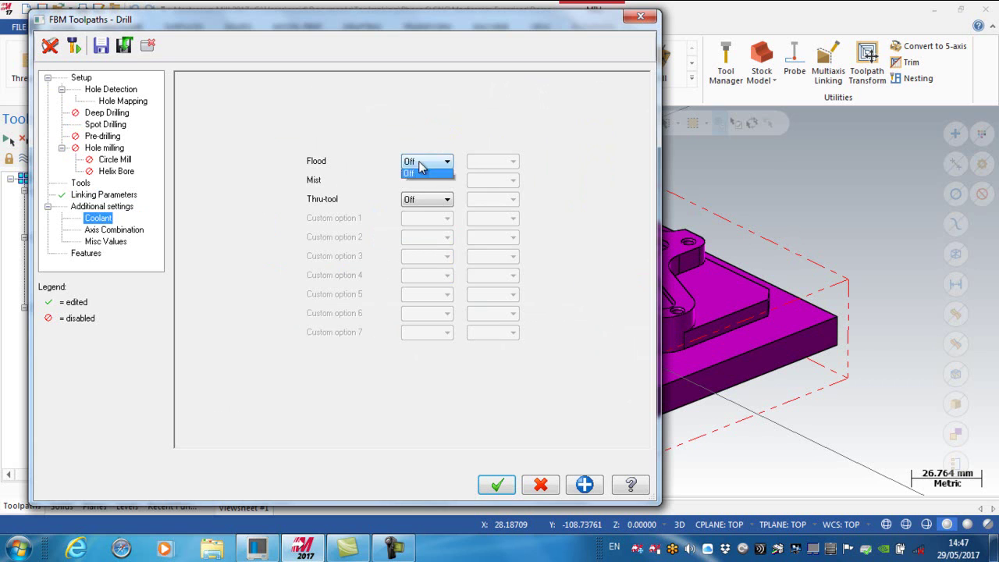
pyautogui.click(421, 174)
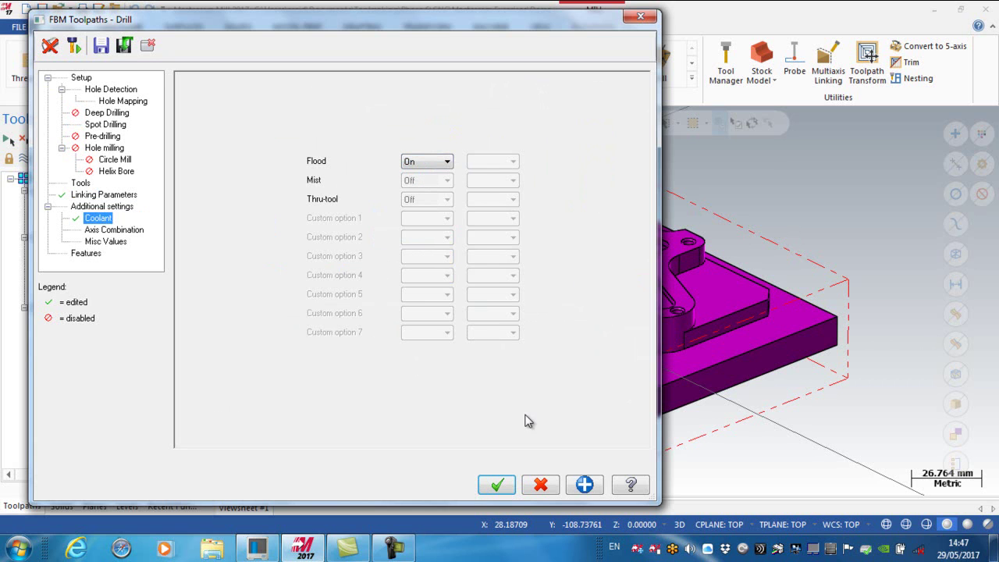
pyautogui.click(498, 486)
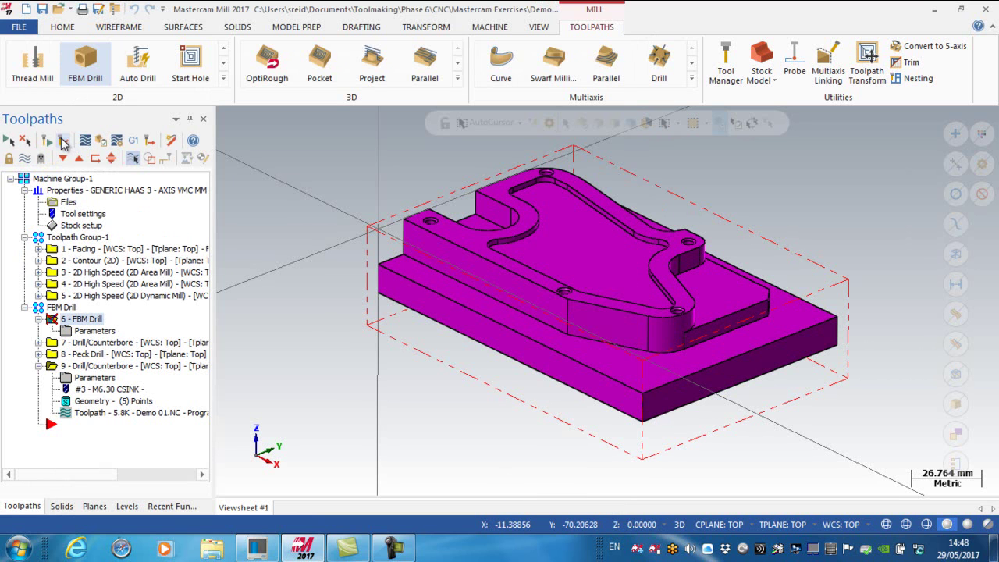
pyautogui.click(65, 140)
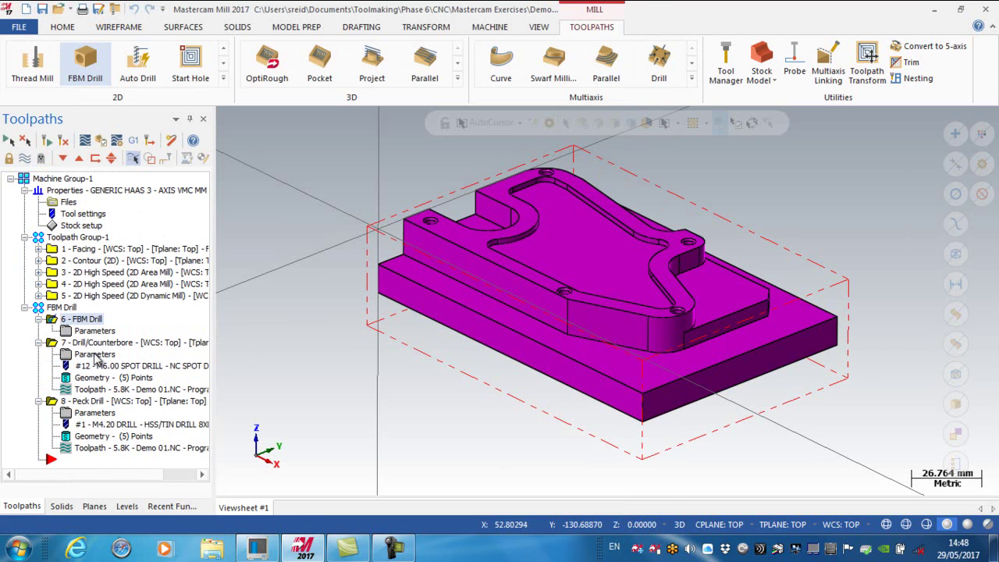
# - Edit the NC spot drill used by operation 7 and set its drill diameter to 8
pyautogui.click(93, 355)
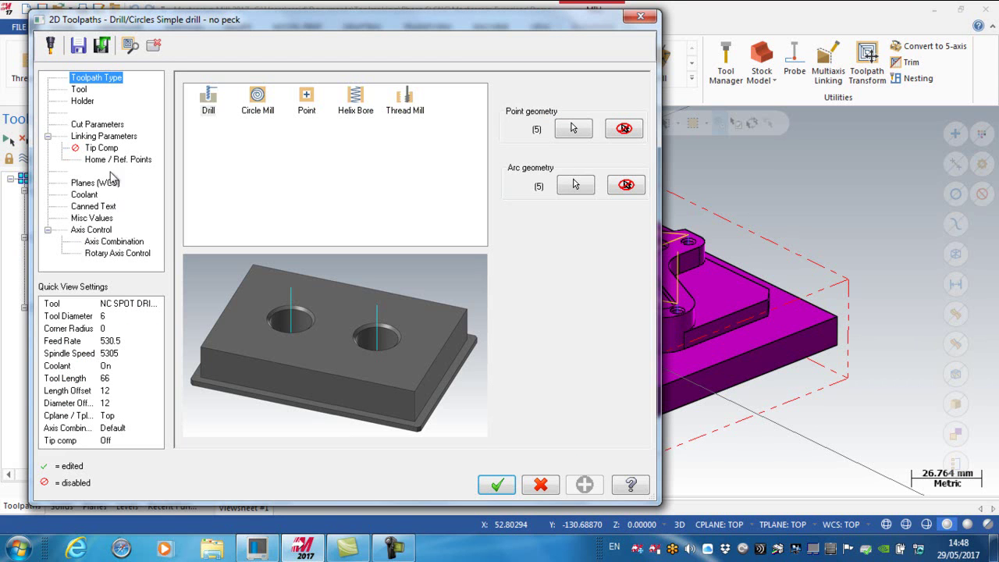
pyautogui.click(80, 90)
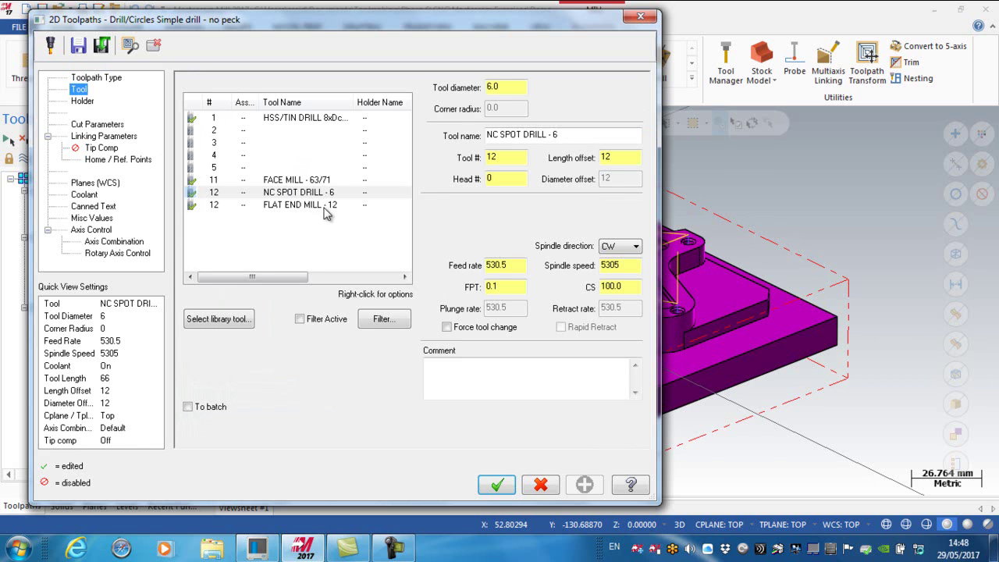
pyautogui.doubleClick(283, 195)
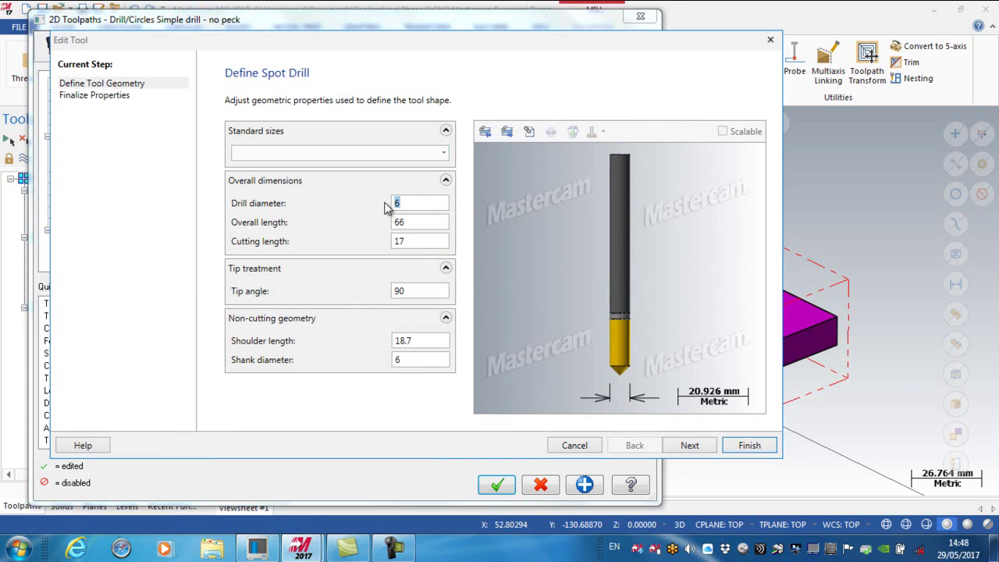
pyautogui.write('8')
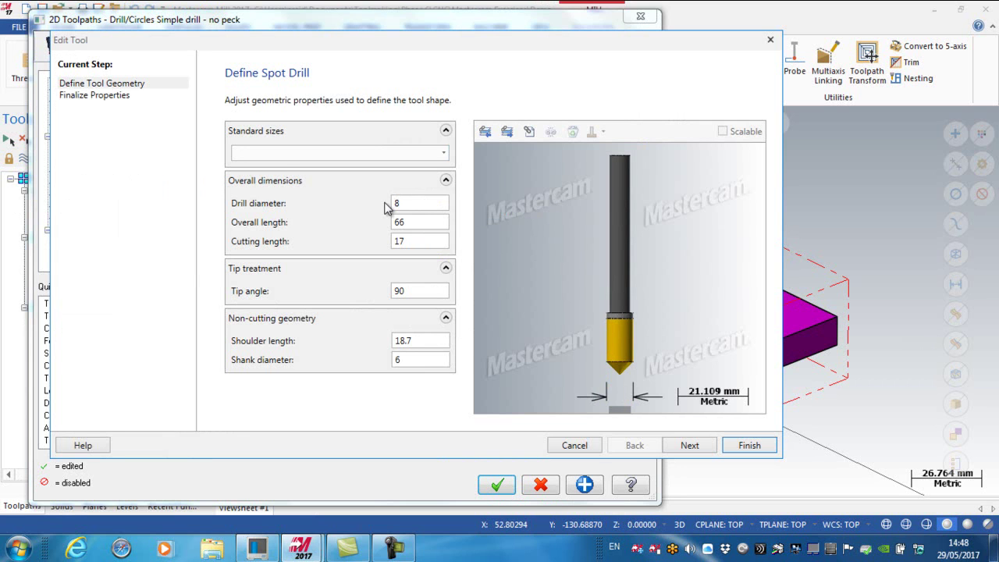
# - Finalize the spot drill with tool number 19, cutting speed about 55, feed per tooth 0.06 and 2 flutes
pyautogui.click(690, 445)
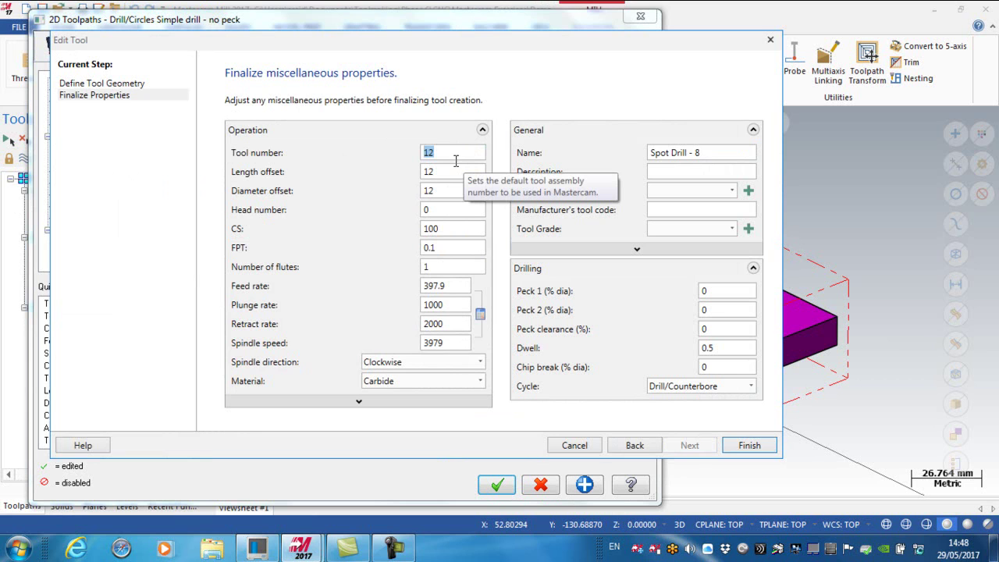
pyautogui.write('1')
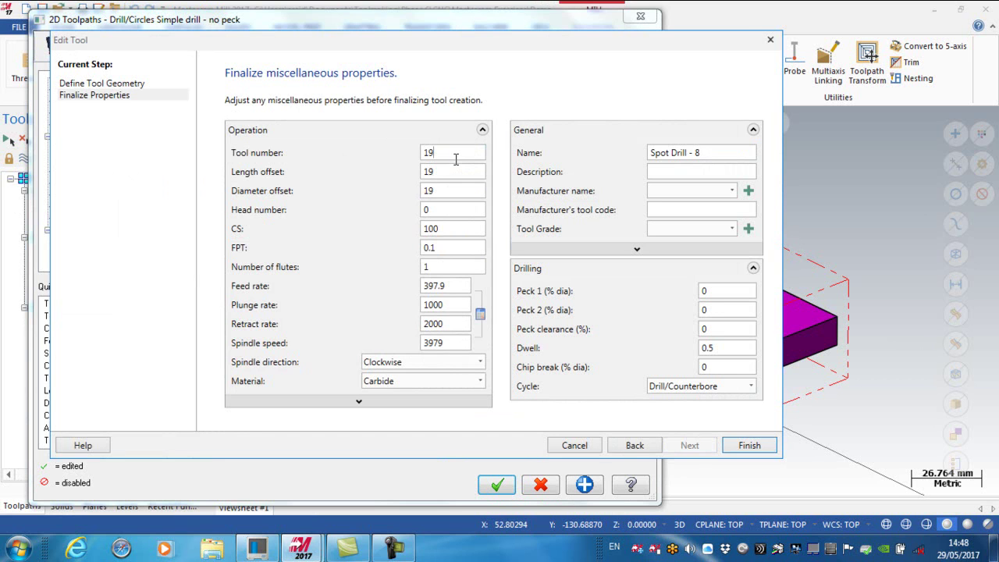
pyautogui.doubleClick(445, 228)
pyautogui.press('BackSpace')
pyautogui.click(453, 248)
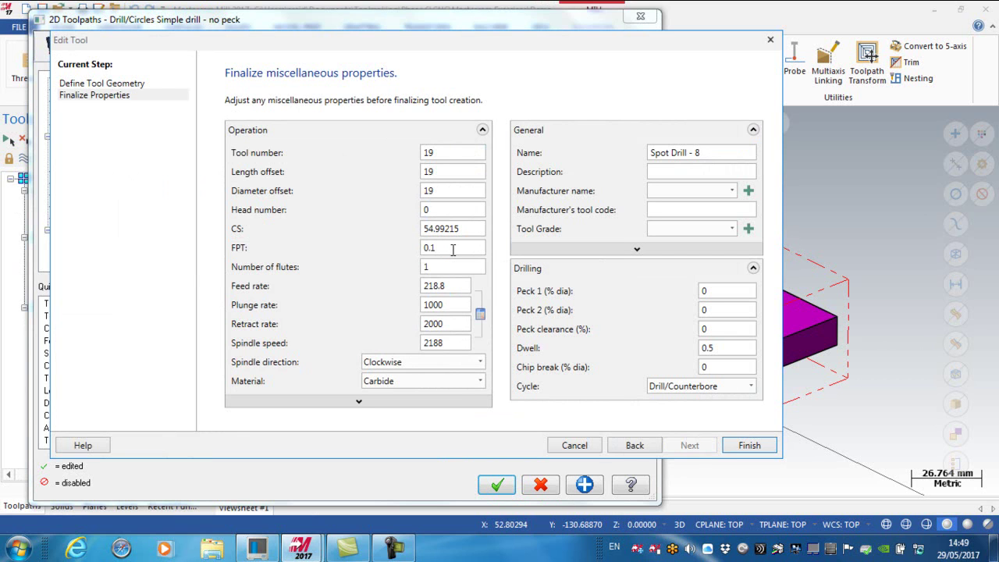
pyautogui.moveTo(453, 249); pyautogui.dragTo(418, 248)
pyautogui.write('.06')
pyautogui.press('Tab')
pyautogui.write('2')
pyautogui.click(751, 446)
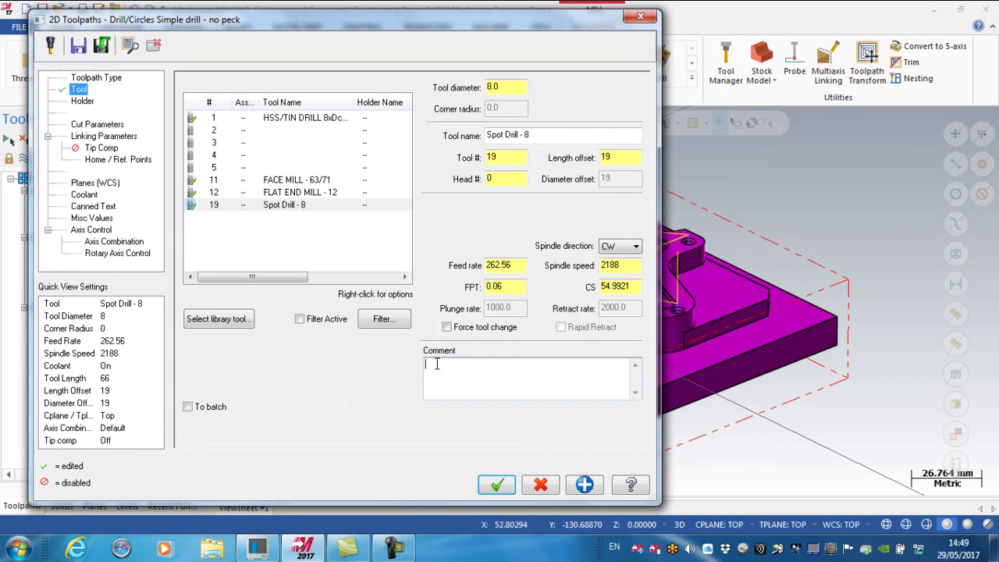
# - Add the comment "Spot Drill Holes" to operation 7 and set its clearance to absolute 25.0
pyautogui.write('pot Drill Holes')
pyautogui.click(104, 137)
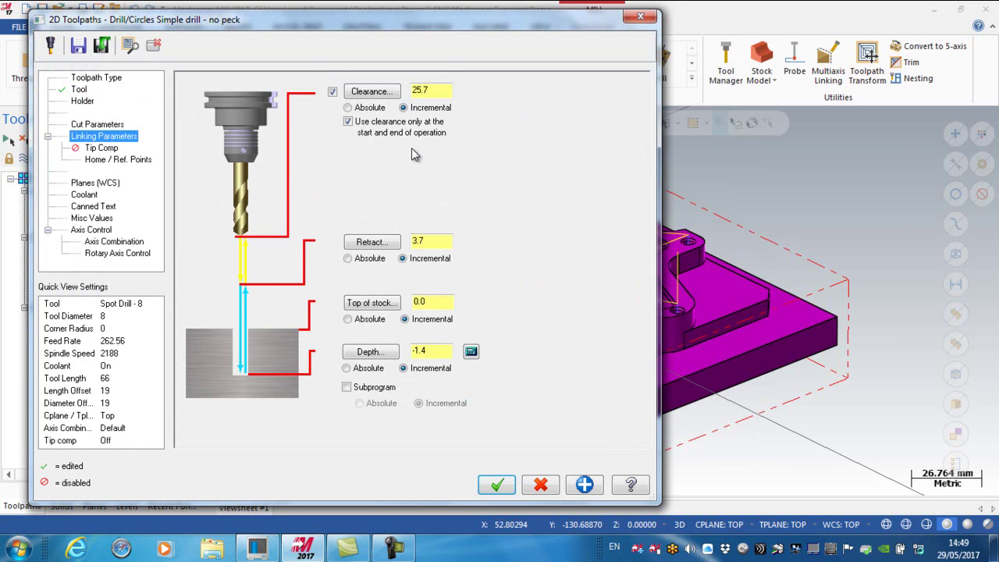
pyautogui.click(359, 109)
pyautogui.moveTo(445, 91); pyautogui.dragTo(395, 95)
pyautogui.write('25')
pyautogui.press('Return')
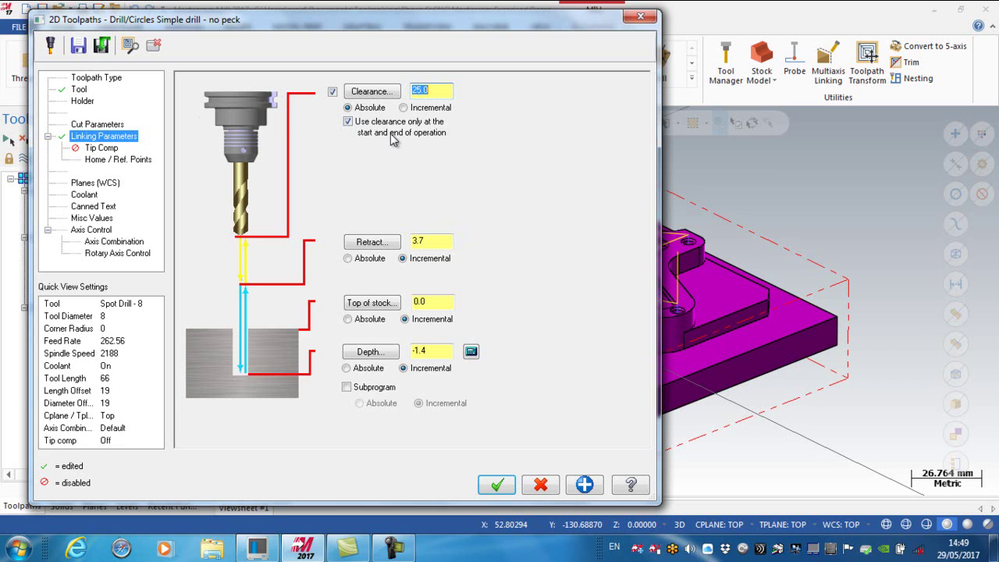
# - Set the spot drill retract to absolute 3.0 and pick the top of stock from the part's upper face
pyautogui.click(370, 258)
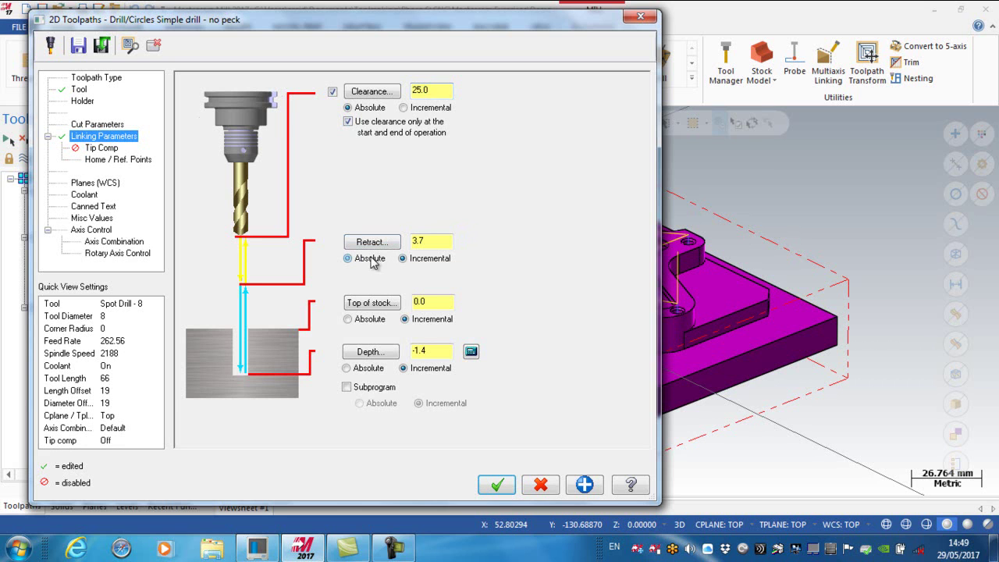
pyautogui.doubleClick(428, 242)
pyautogui.write('3')
pyautogui.press('Return')
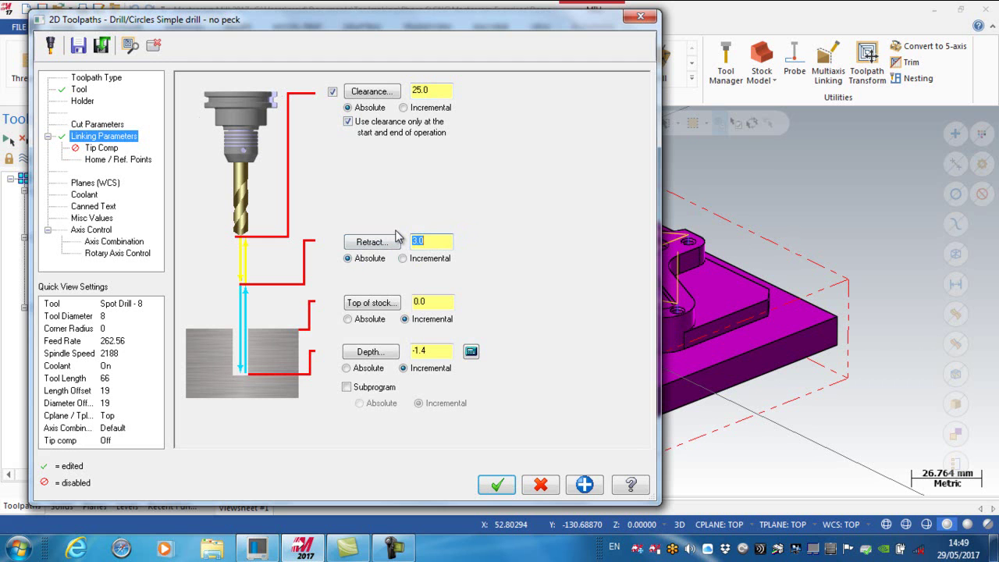
pyautogui.click(386, 304)
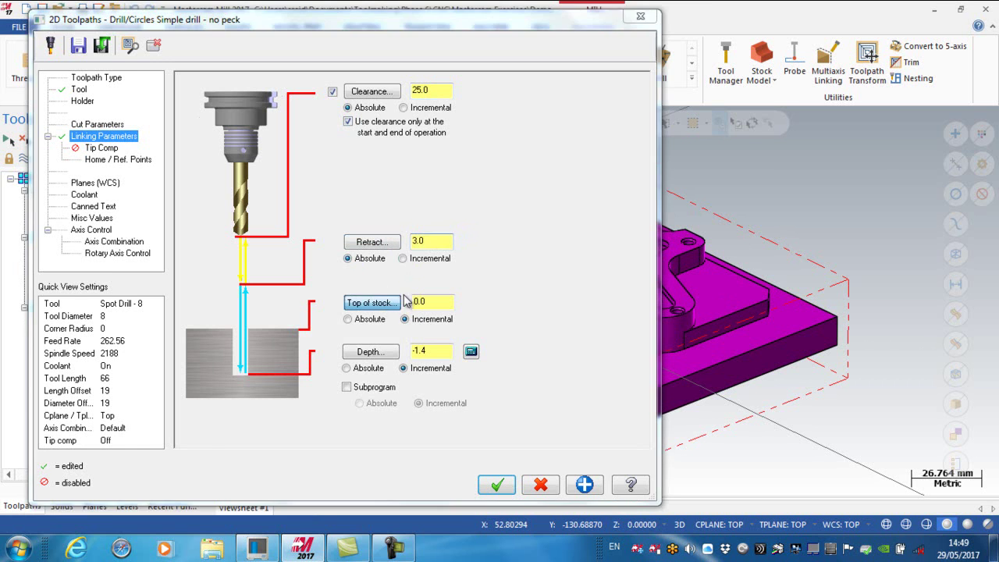
pyautogui.click(692, 237)
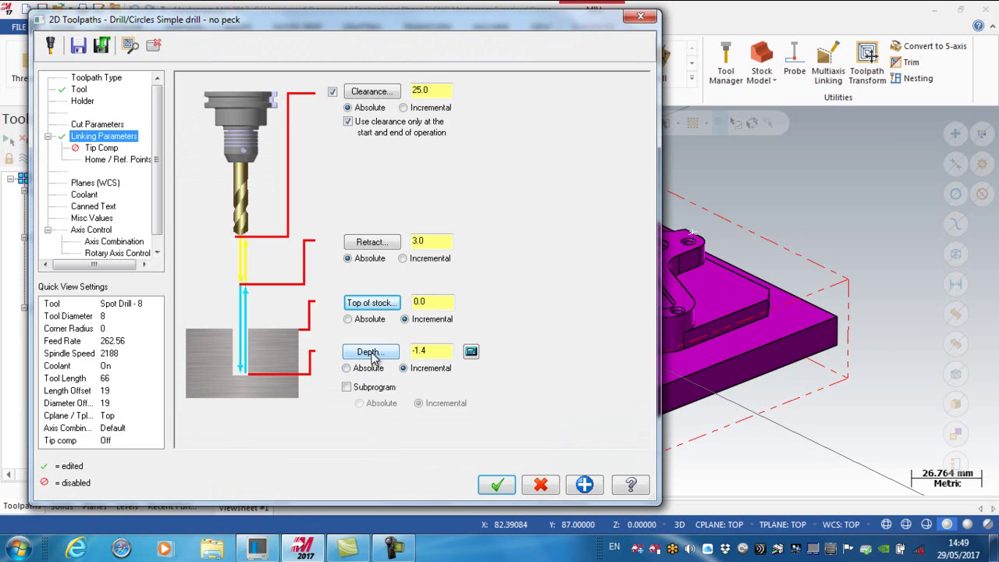
# - Overwrite the spot drill's absolute depth using the depth calculator with a finish diameter of 6, and accept the operation's parameters
pyautogui.click(353, 369)
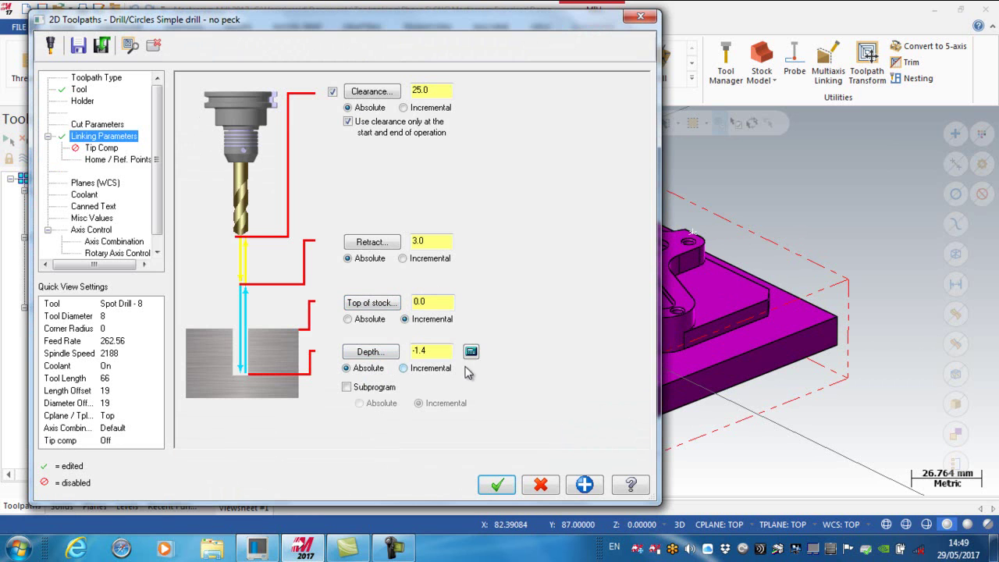
pyautogui.click(471, 352)
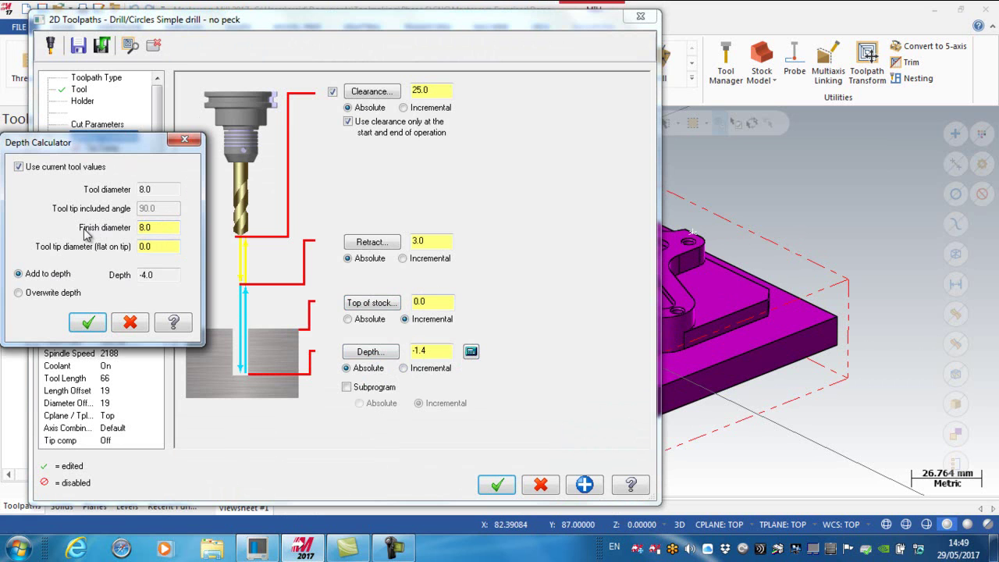
pyautogui.doubleClick(154, 228)
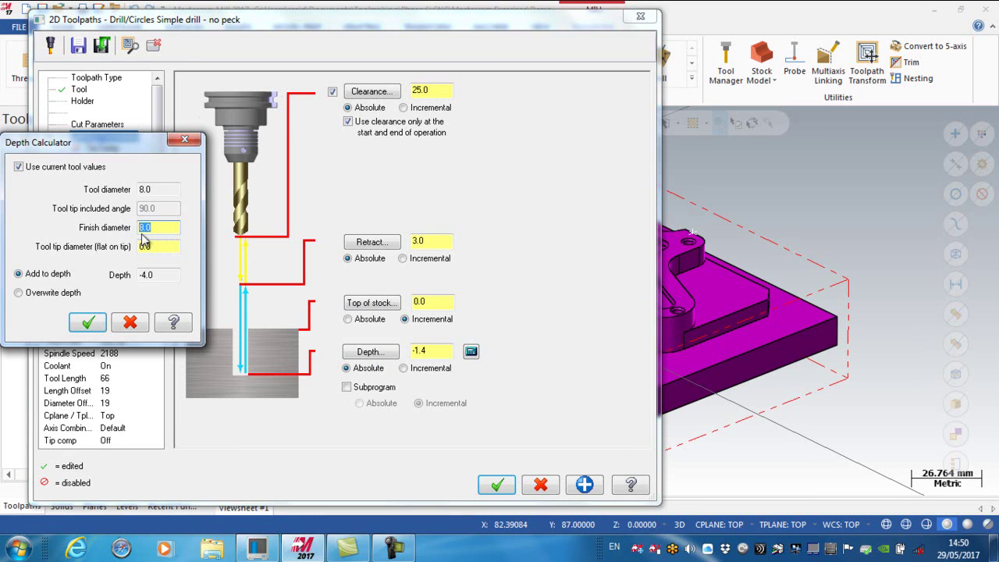
pyautogui.write('6')
pyautogui.press('Tab')
pyautogui.click(39, 293)
pyautogui.click(86, 322)
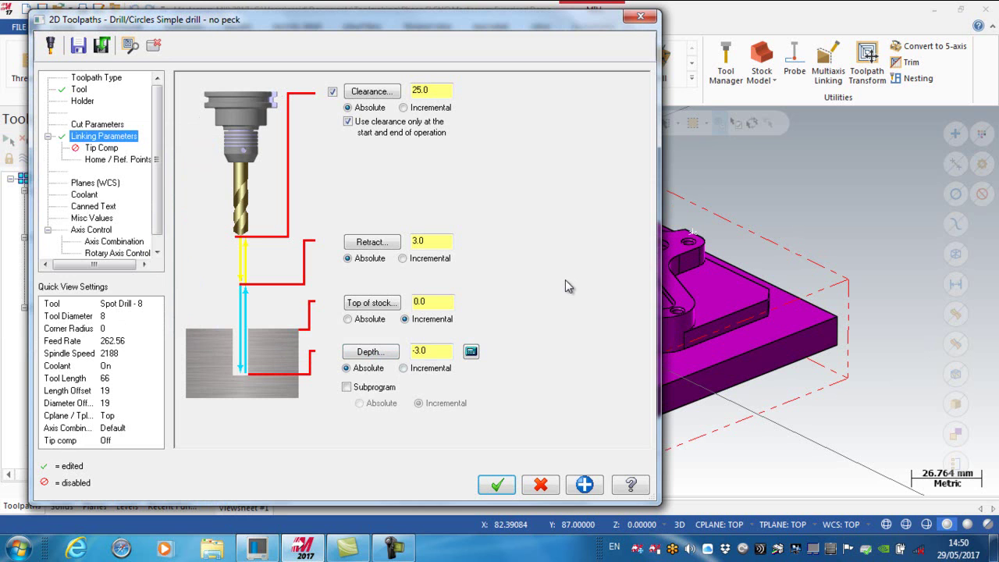
pyautogui.click(87, 195)
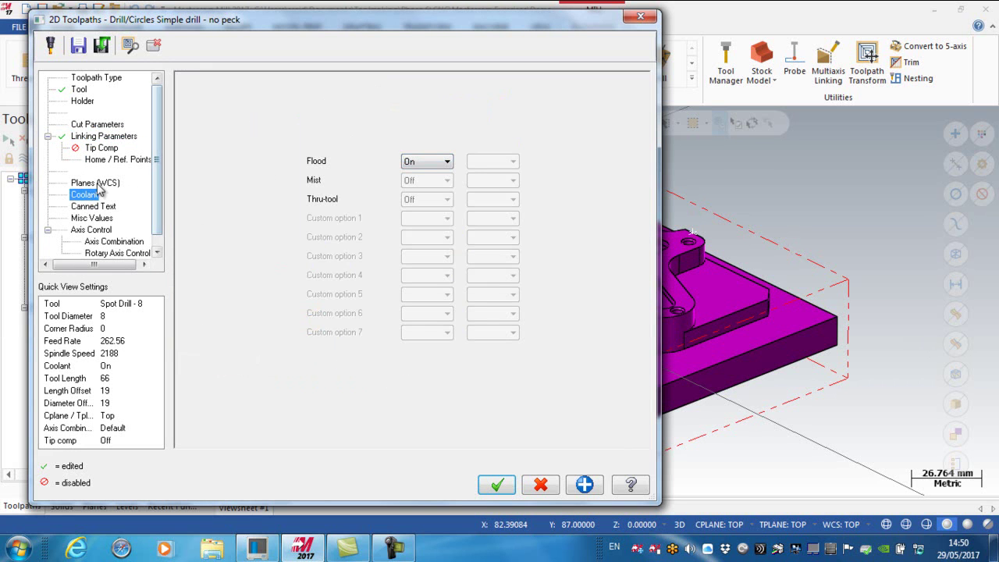
pyautogui.click(498, 485)
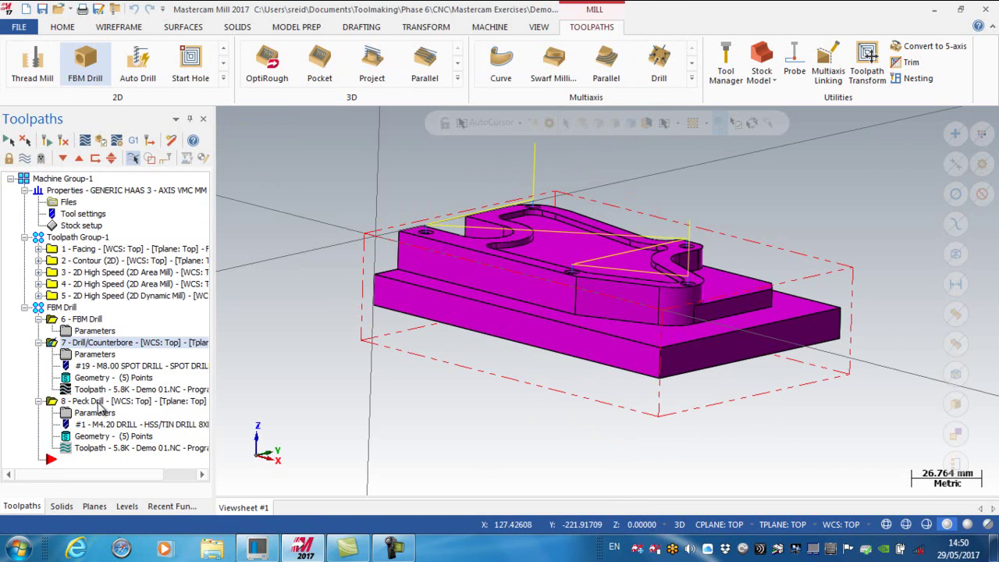
# - Open peck drill operation 8's 4.2 mm HSS/TiN drill for editing and set its tool number to 13
pyautogui.click(100, 402)
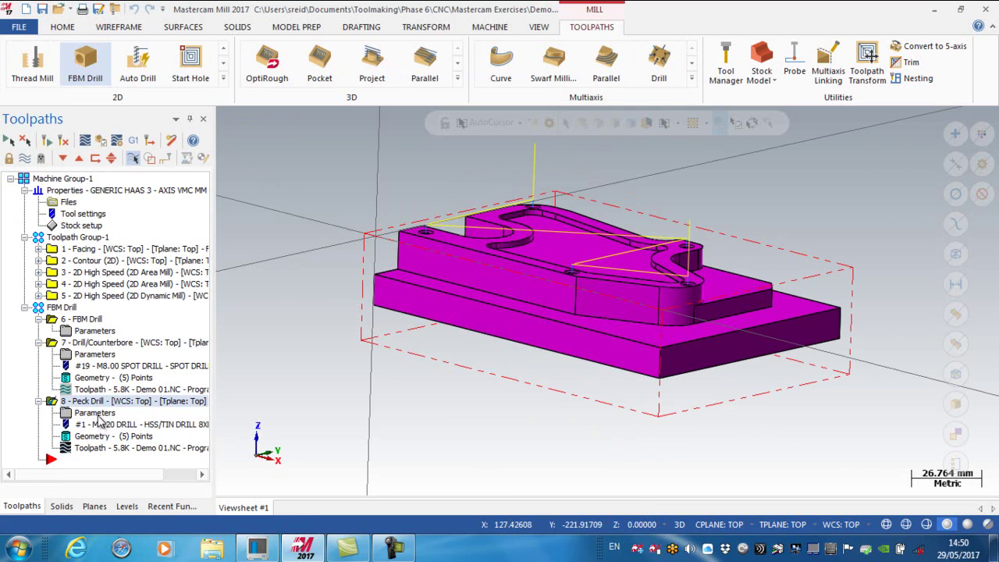
pyautogui.click(98, 413)
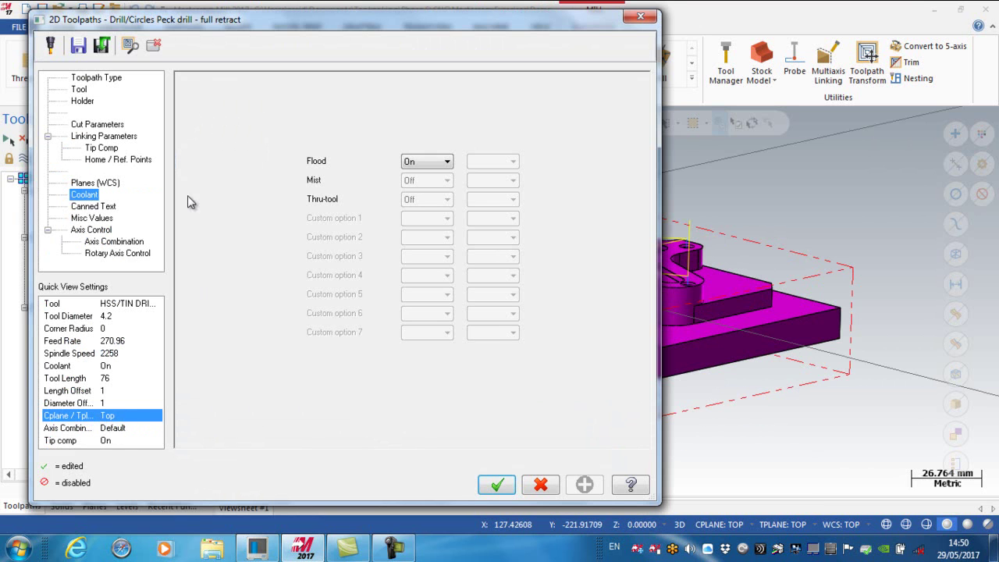
pyautogui.click(80, 90)
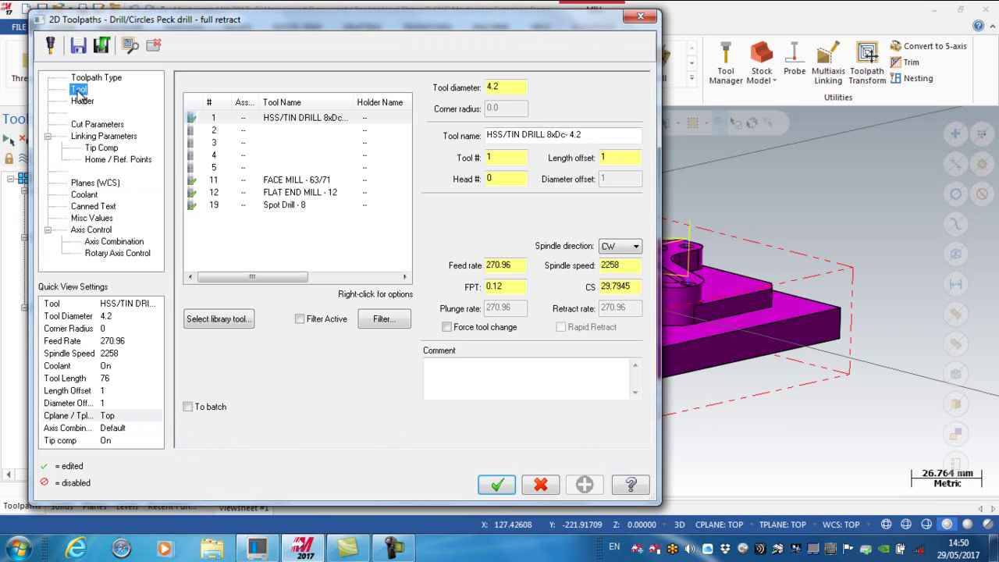
pyautogui.click(269, 117)
pyautogui.doubleClick(269, 117)
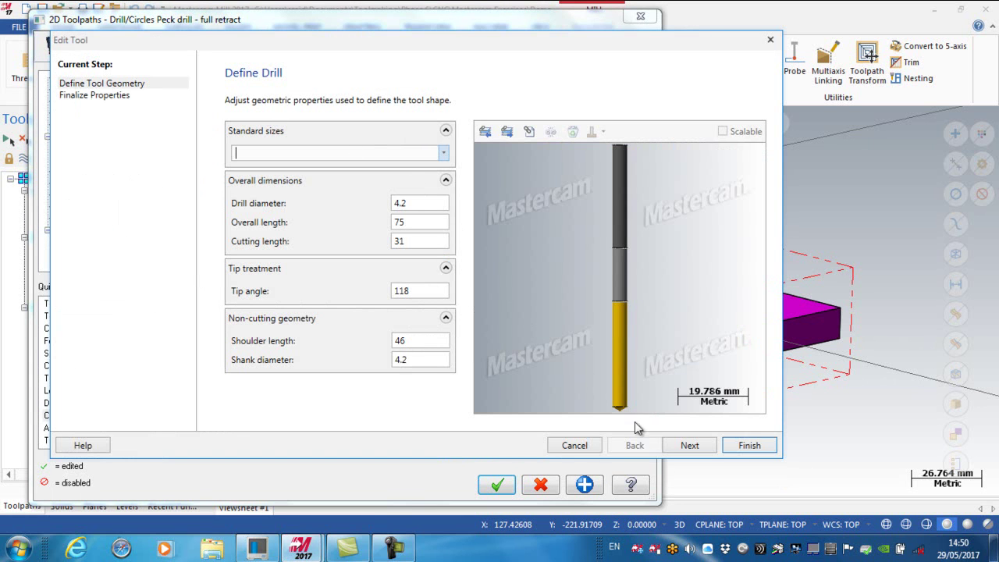
pyautogui.click(690, 446)
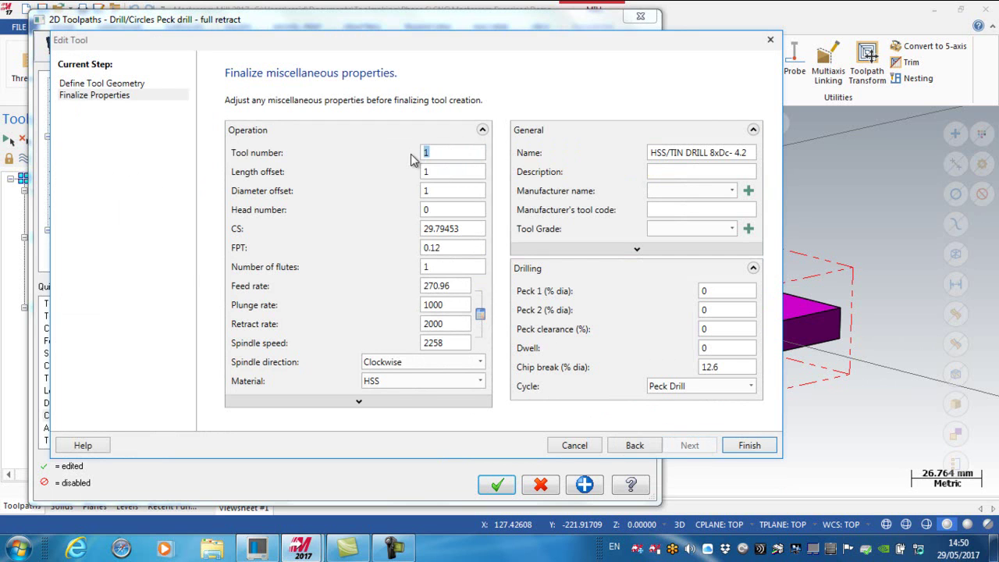
# - Set the drill's cutting speed to 68, feed per tooth to 0.08 and flutes to 2, and update the assembly in all operations using it
pyautogui.click(451, 231)
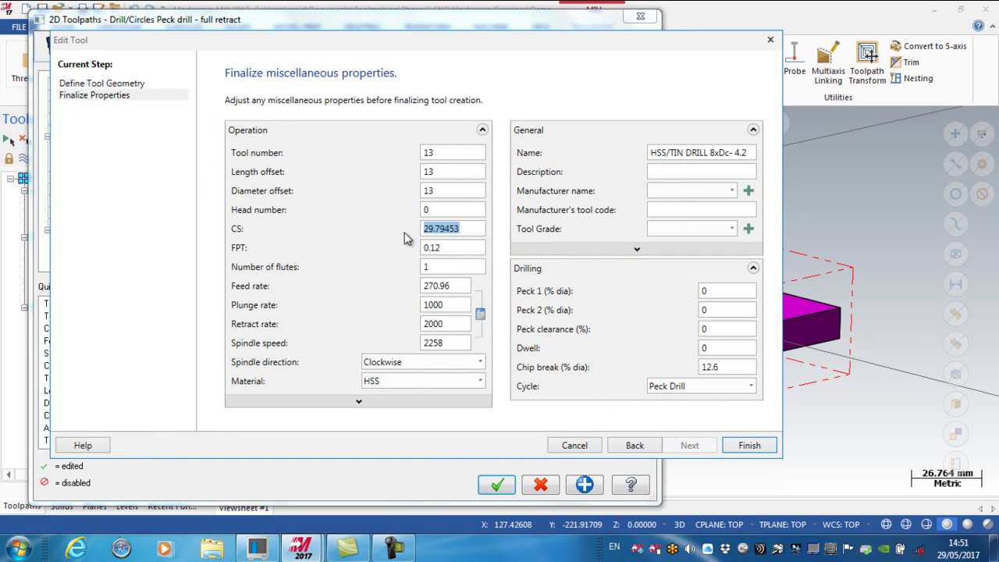
pyautogui.write('68')
pyautogui.press('Tab')
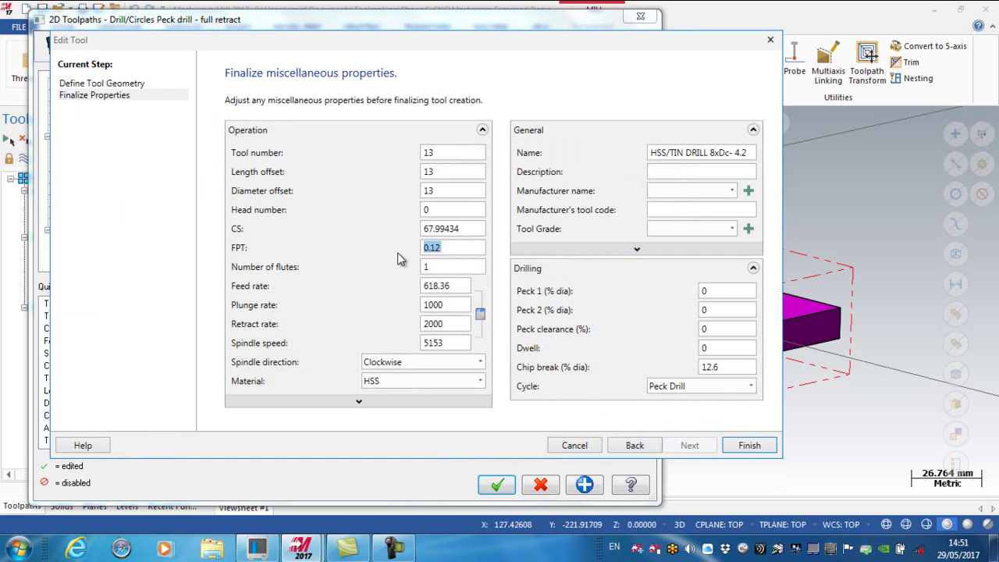
pyautogui.write('.08')
pyautogui.click(439, 268)
pyautogui.write('2')
pyautogui.click(744, 445)
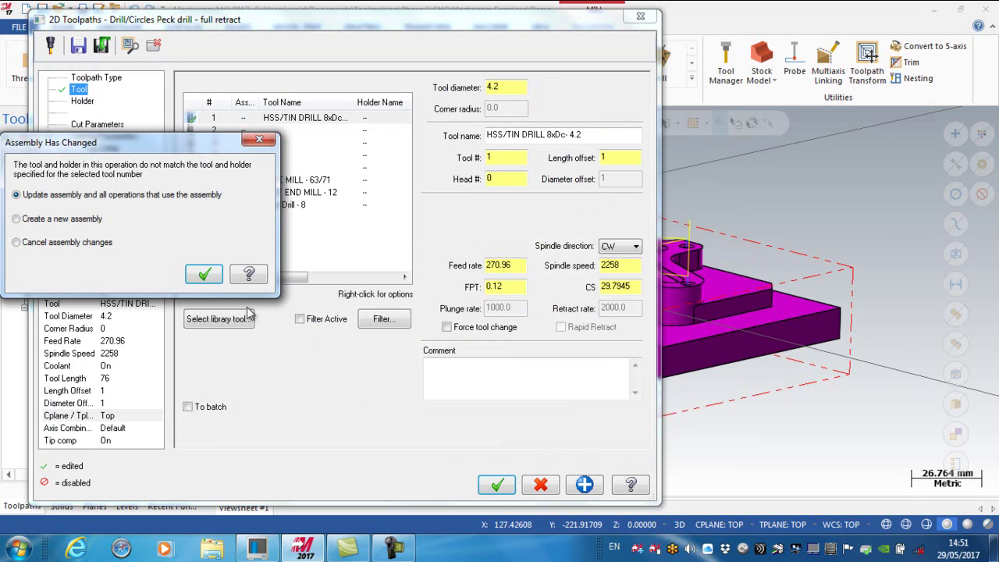
pyautogui.click(205, 274)
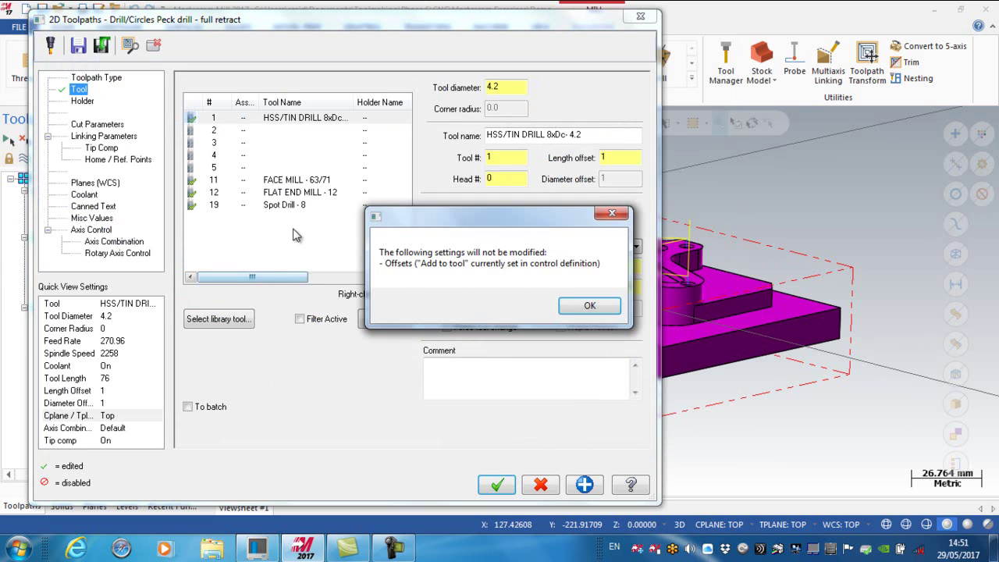
pyautogui.click(589, 306)
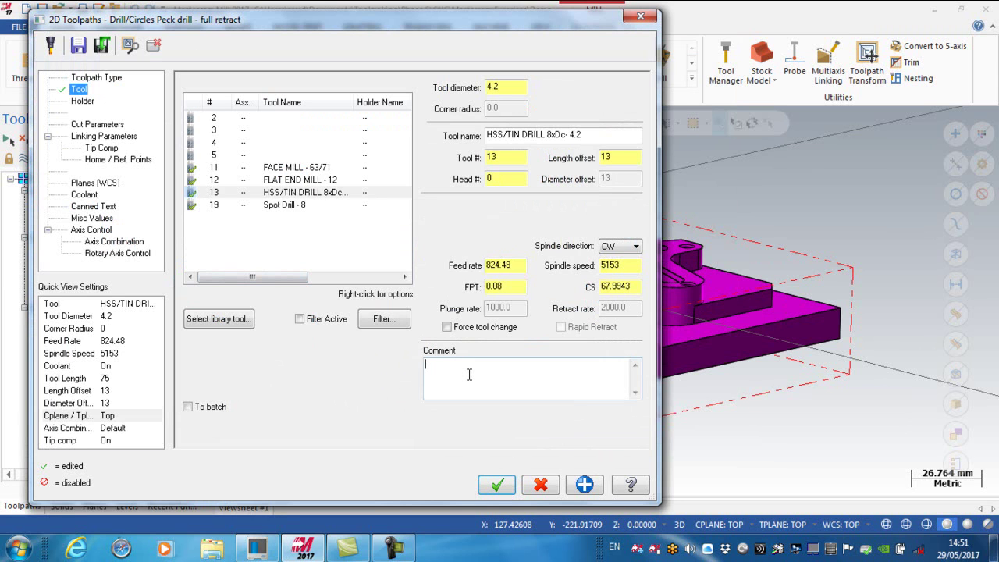
# - Add the comment "Drill Holes" to the peck drill operation and set its clearance to absolute 25.0
pyautogui.write('Drill holes')
pyautogui.click(110, 136)
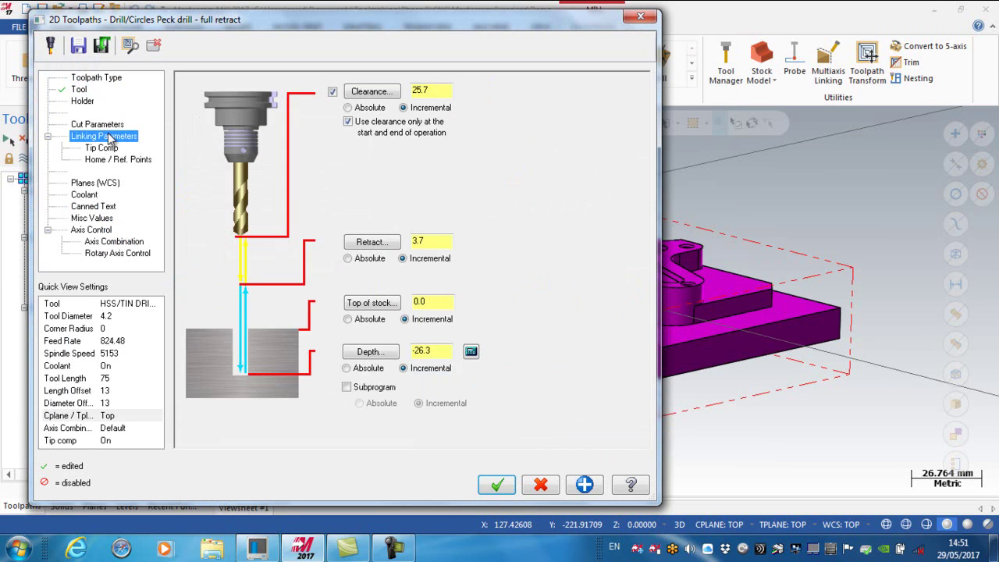
pyautogui.click(366, 108)
pyautogui.doubleClick(441, 92)
pyautogui.write('25')
pyautogui.press('Return')
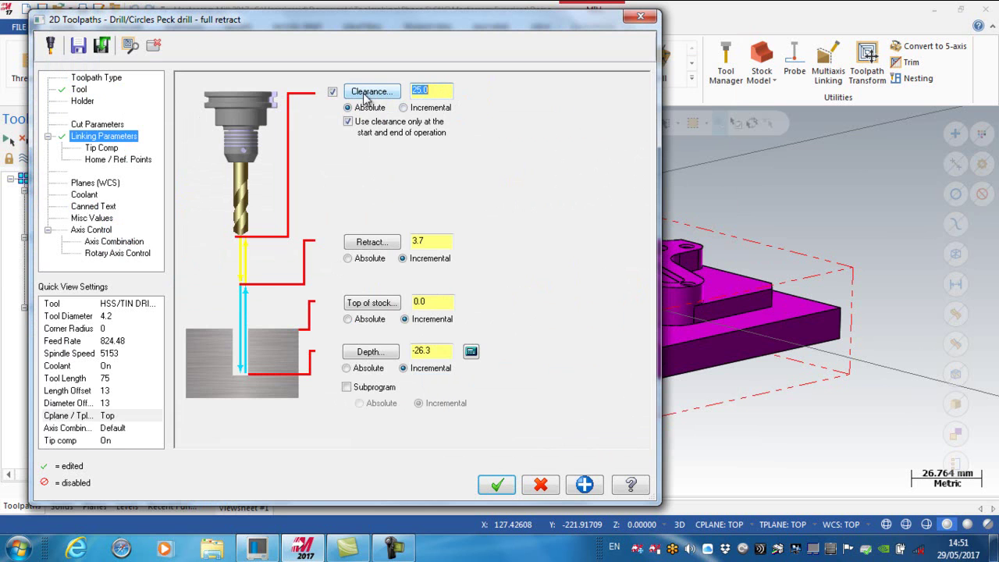
# - Set the peck drill retract to absolute 3.0 and pick the top of stock from the part's upper face
pyautogui.click(372, 261)
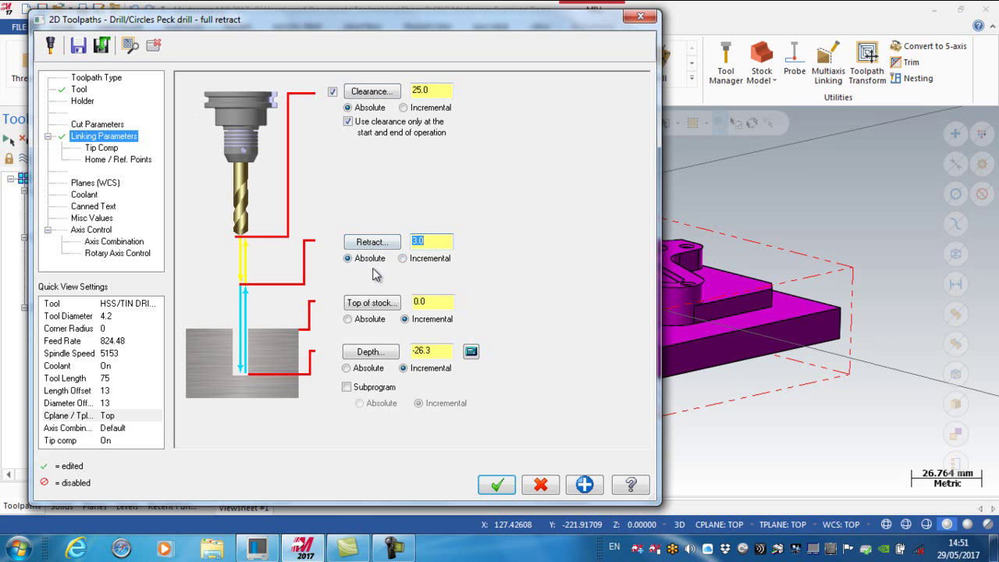
pyautogui.click(385, 309)
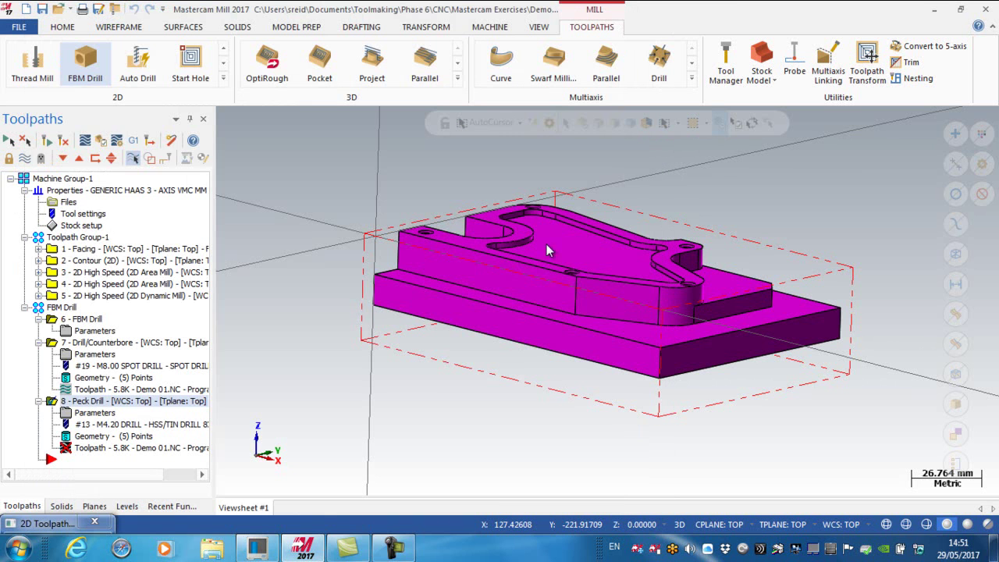
pyautogui.scroll(5, 685, 245)
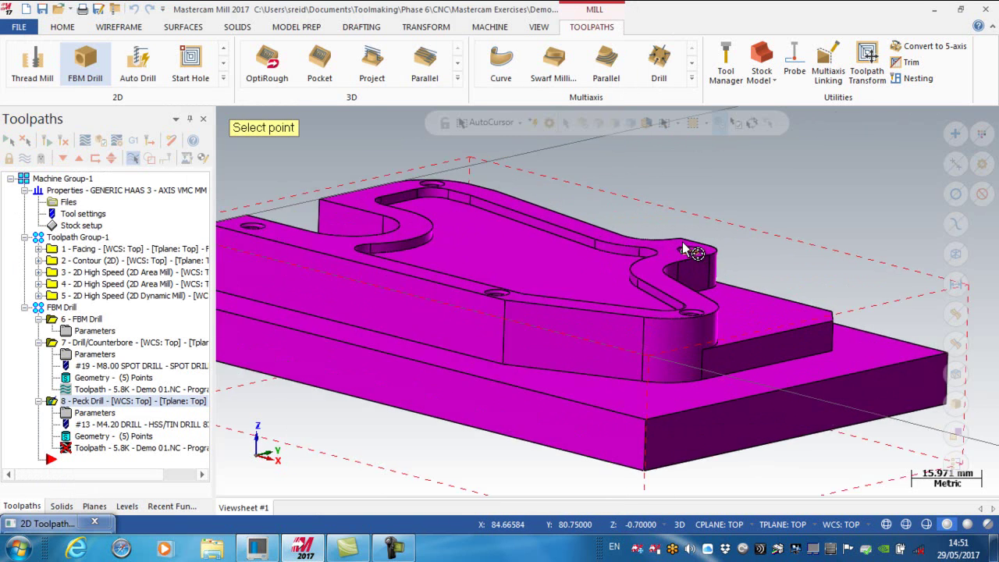
pyautogui.click(685, 244)
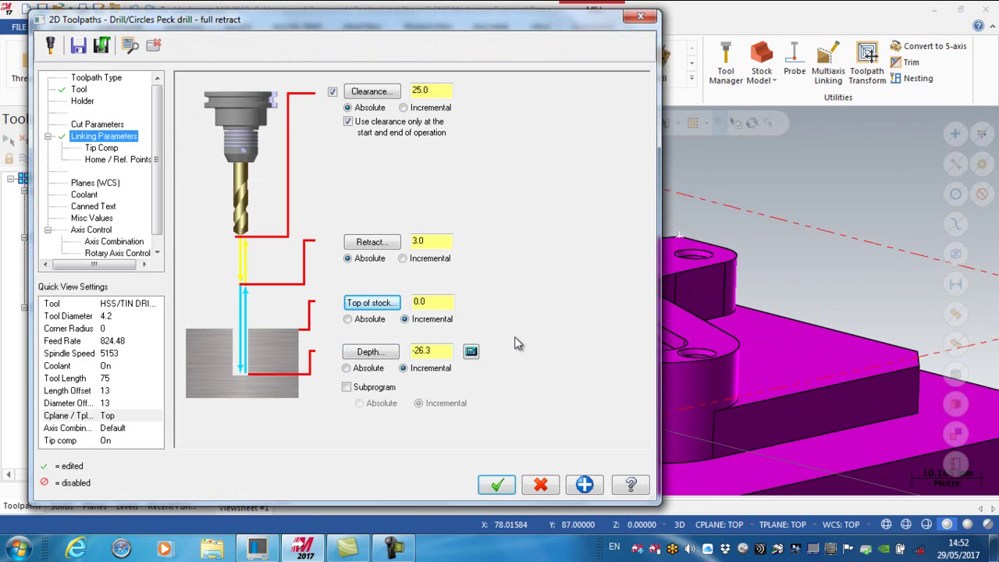
# - Set the peck amount to 3.0 in the peck drill's cut parameters
pyautogui.click(97, 126)
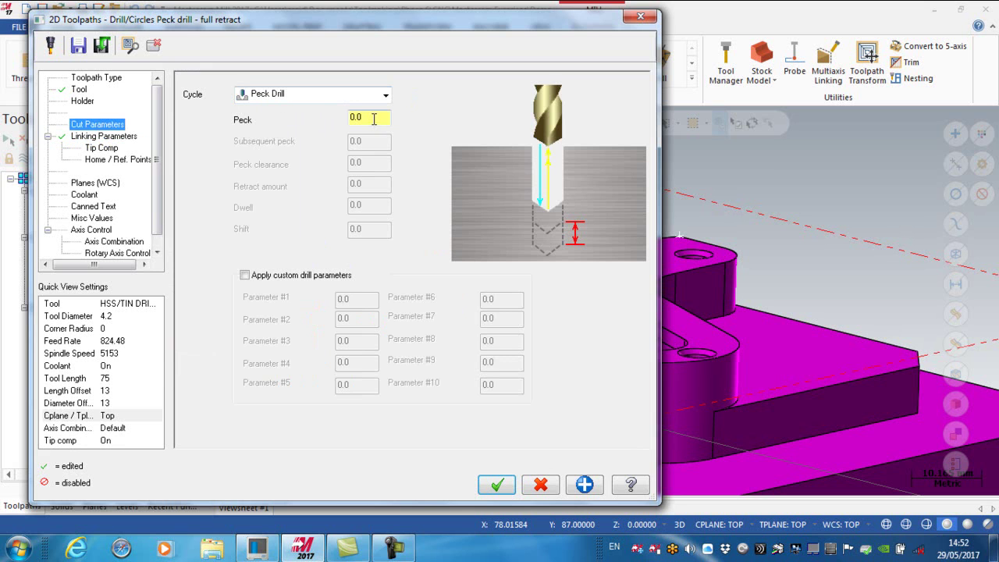
pyautogui.press('Tab')
pyautogui.press('Return')
# - Switch the drilling cycle to Chip Break for comparison and return it to Peck Drill
pyautogui.click(386, 94)
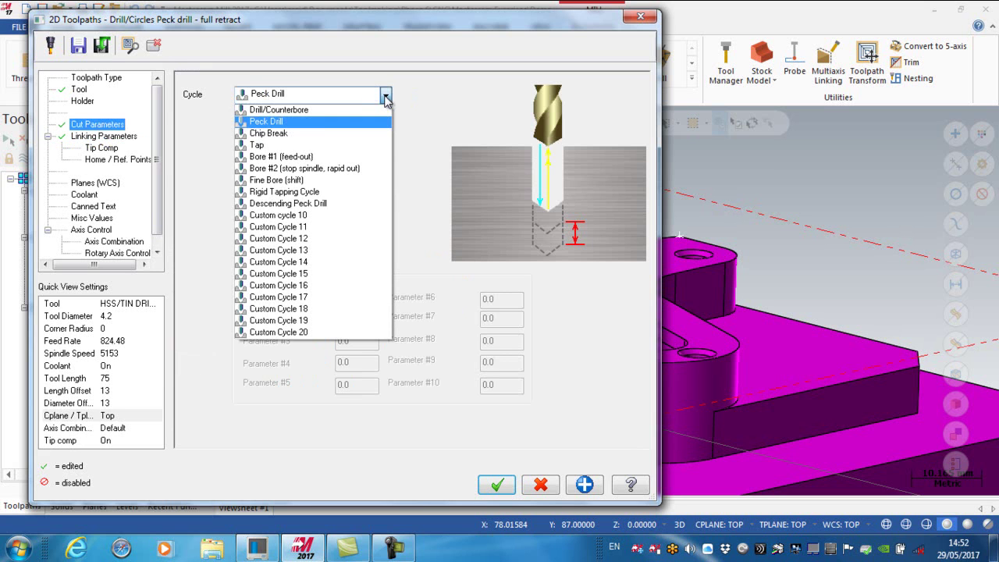
pyautogui.click(285, 134)
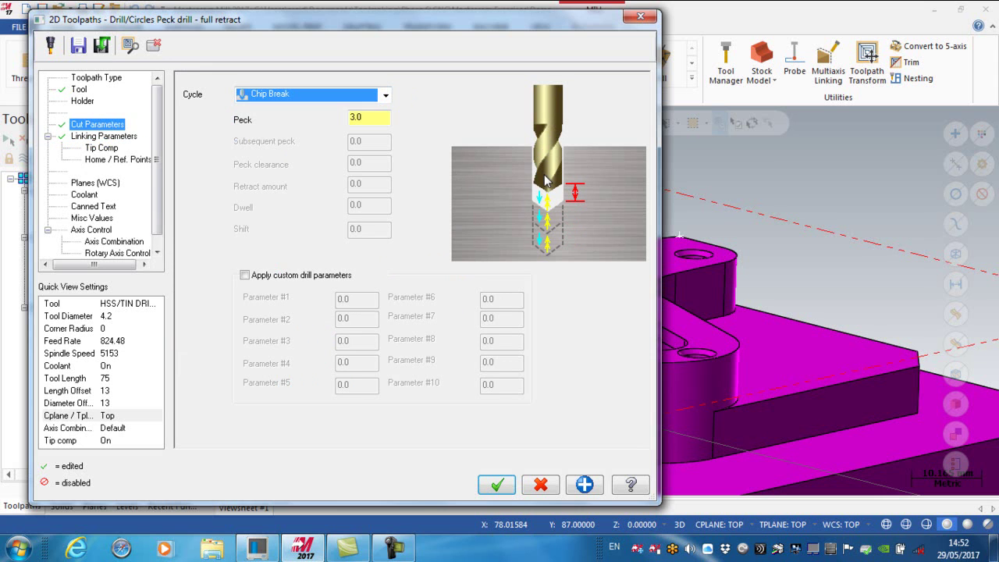
pyautogui.click(387, 95)
pyautogui.click(287, 122)
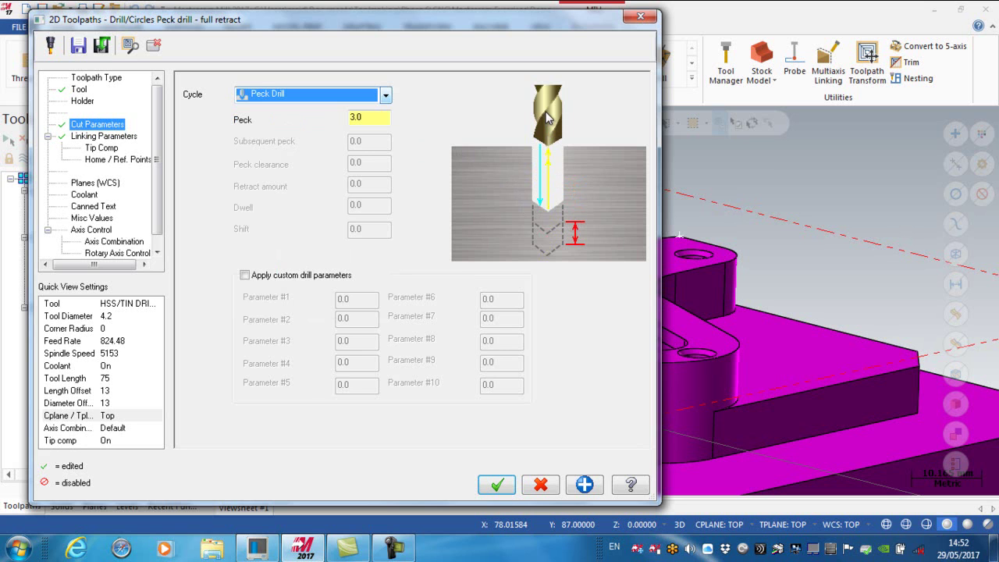
# - Check the coolant settings, accept the peck drill parameters and regenerate the operation's toolpath
pyautogui.click(77, 195)
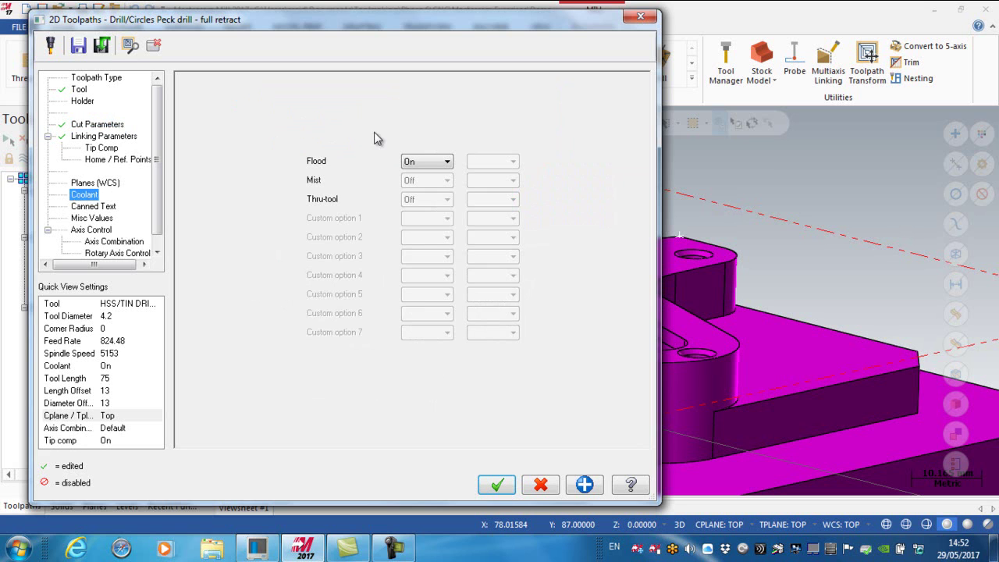
pyautogui.click(498, 485)
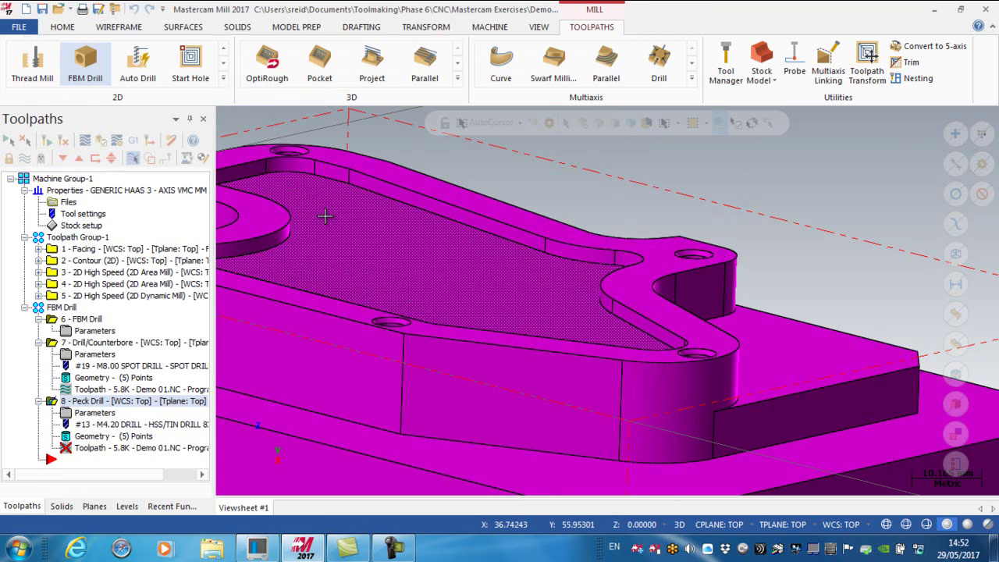
pyautogui.click(63, 140)
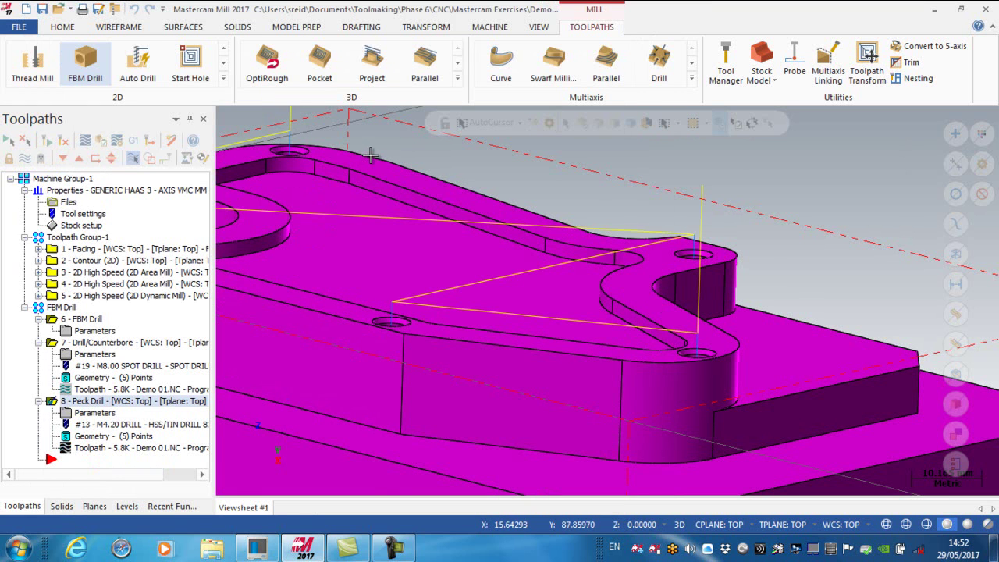
pyautogui.scroll(1, 467, 160)
pyautogui.scroll(-5, 467, 160)
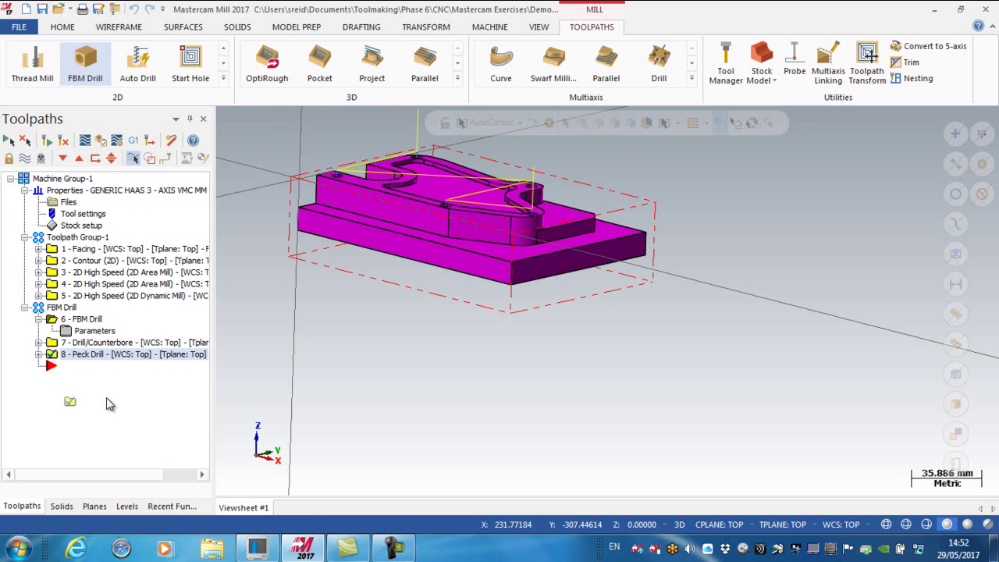
# - Copy peck drill operation 8 after the existing operations and expand the copy
pyautogui.moveTo(107, 398); pyautogui.dragTo(107, 398, button='right')
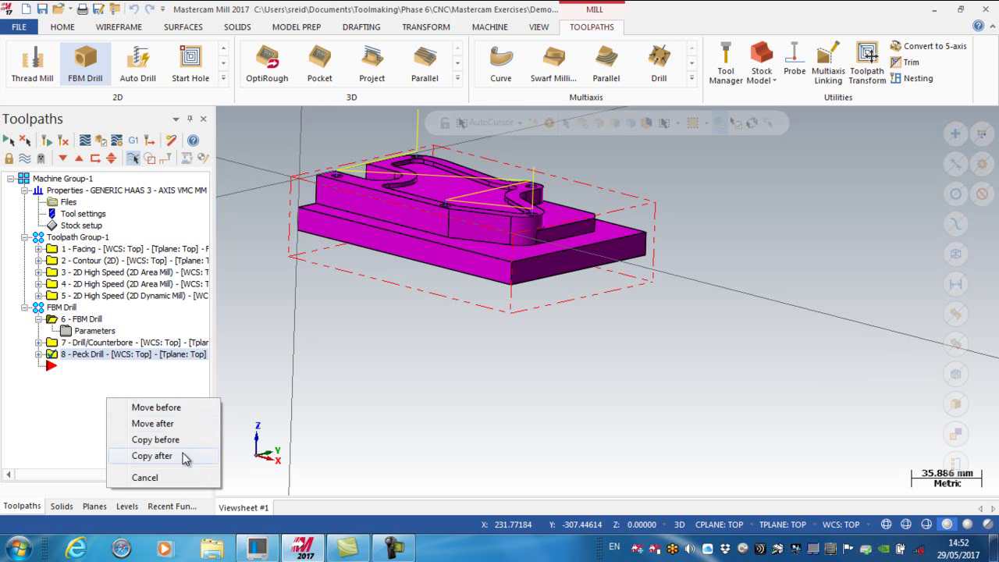
pyautogui.click(159, 456)
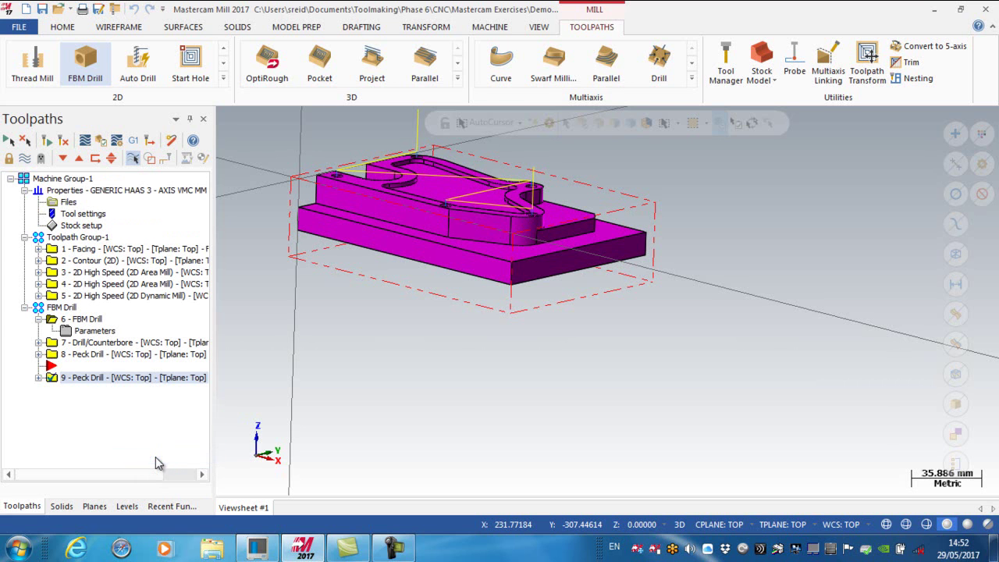
pyautogui.click(39, 377)
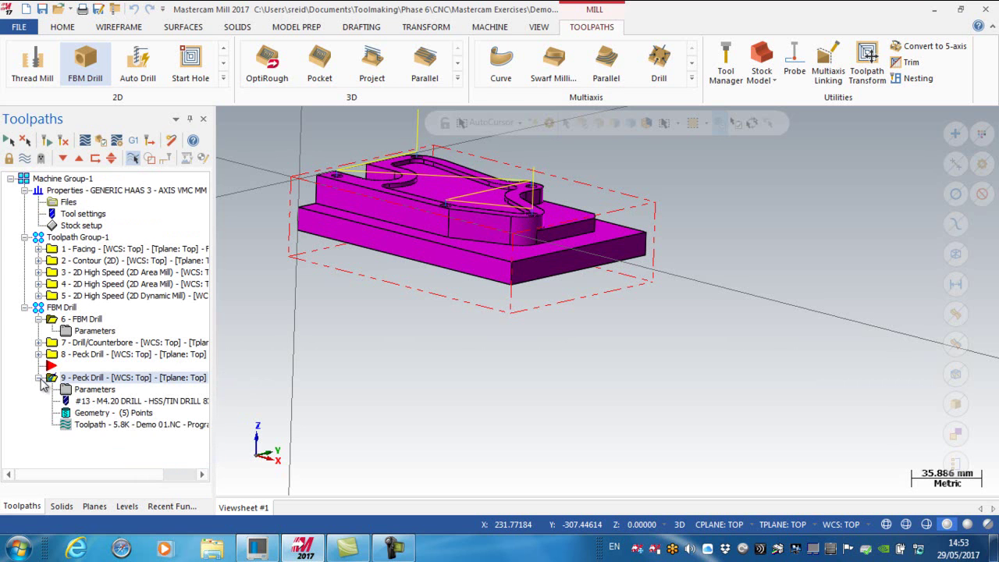
# - Replace the copied operation's tool with THREAD TAP - M5 from the tool library
pyautogui.click(92, 390)
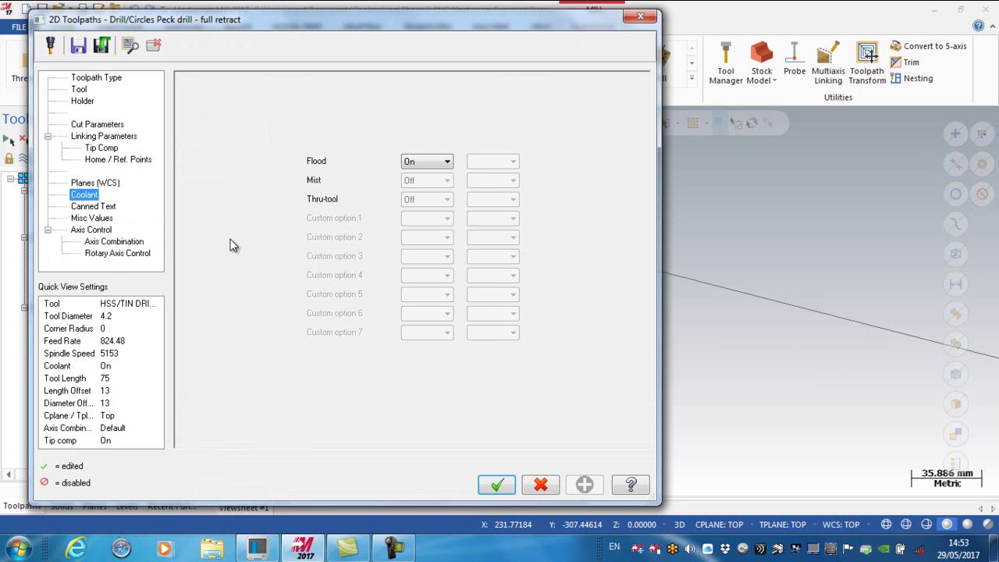
pyautogui.click(82, 90)
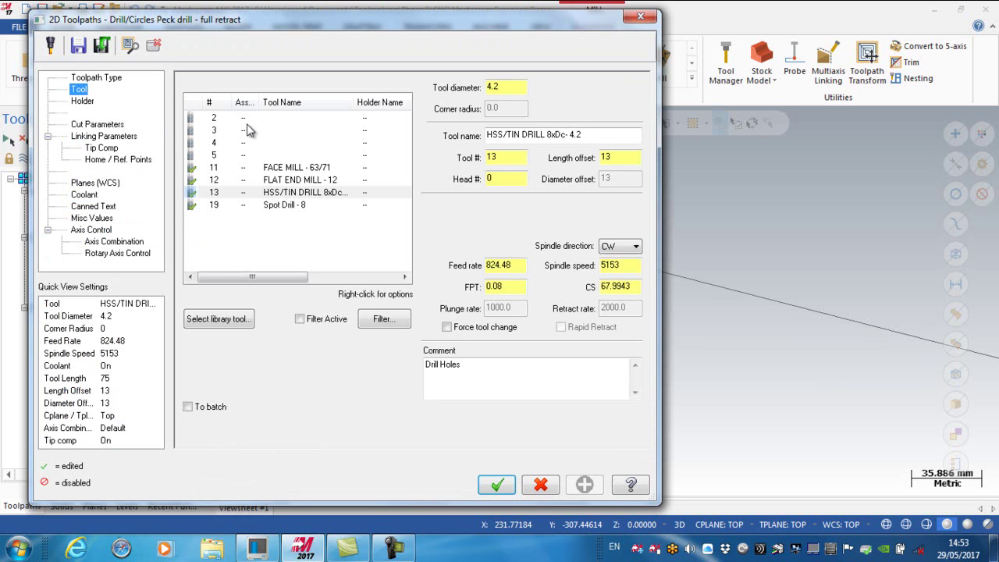
pyautogui.click(225, 320)
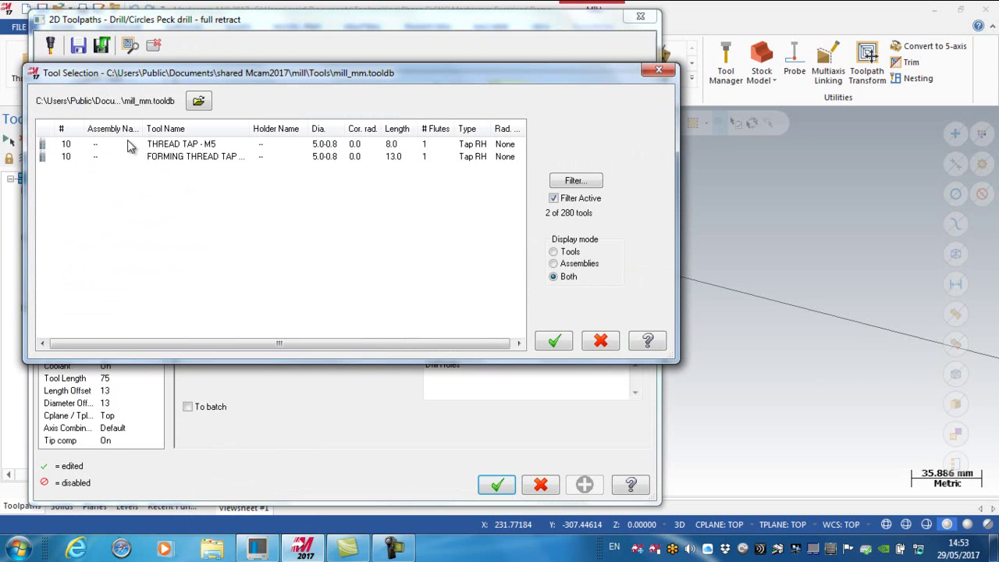
pyautogui.click(171, 148)
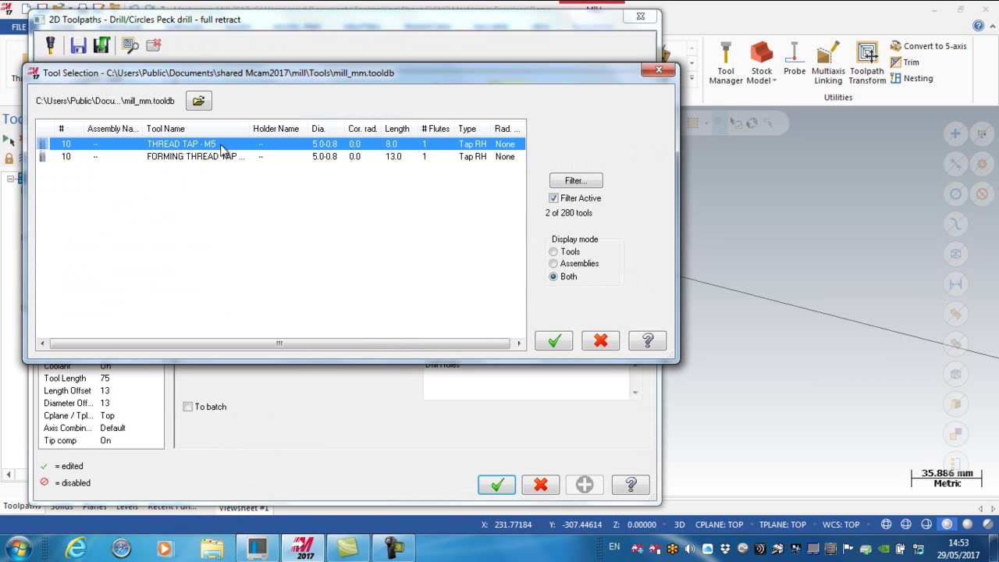
pyautogui.click(556, 342)
# - Change the copied operation's comment to "Tap Holes"
pyautogui.moveTo(437, 365); pyautogui.dragTo(414, 372)
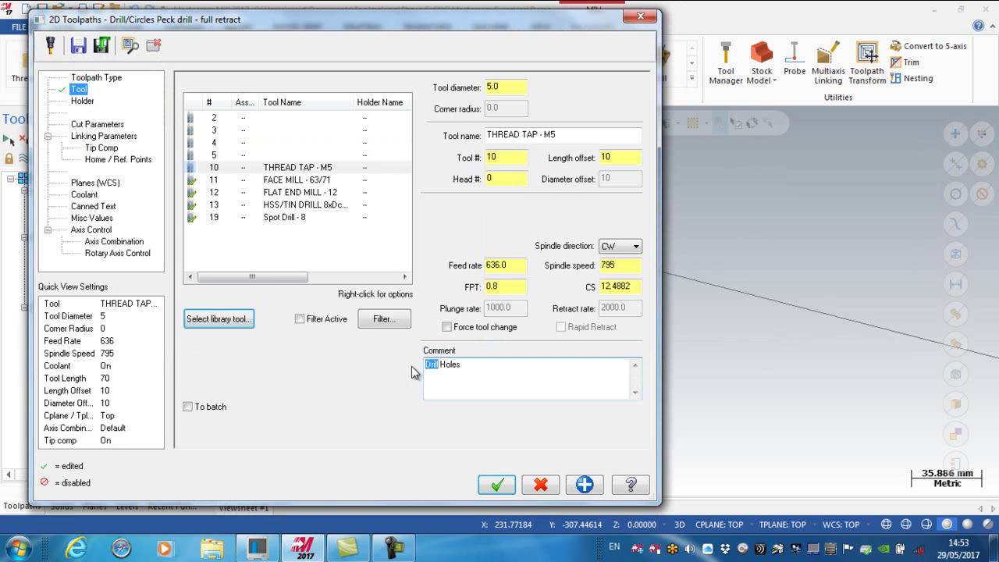
pyautogui.press('BackSpace')
pyautogui.write('Tap')
# - Edit the THREAD TAP - M5 tool, setting its tool number and offsets to 9 with 1 flute
pyautogui.doubleClick(232, 168)
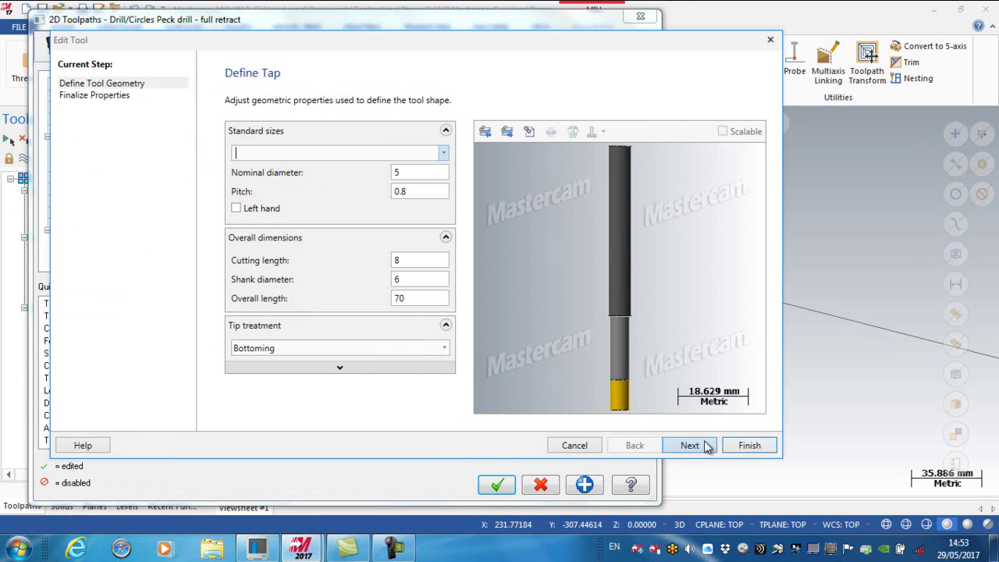
pyautogui.click(702, 445)
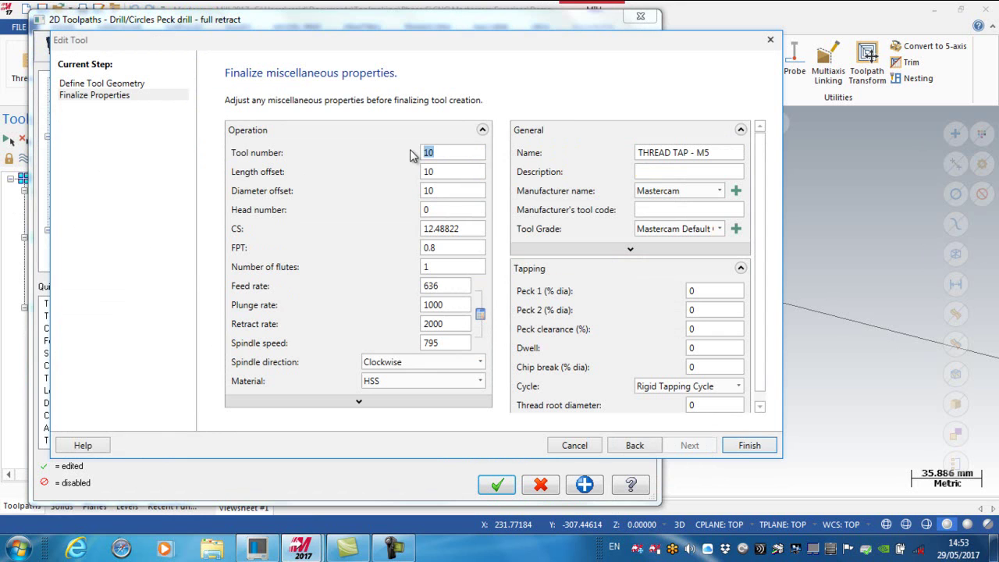
pyautogui.write('9')
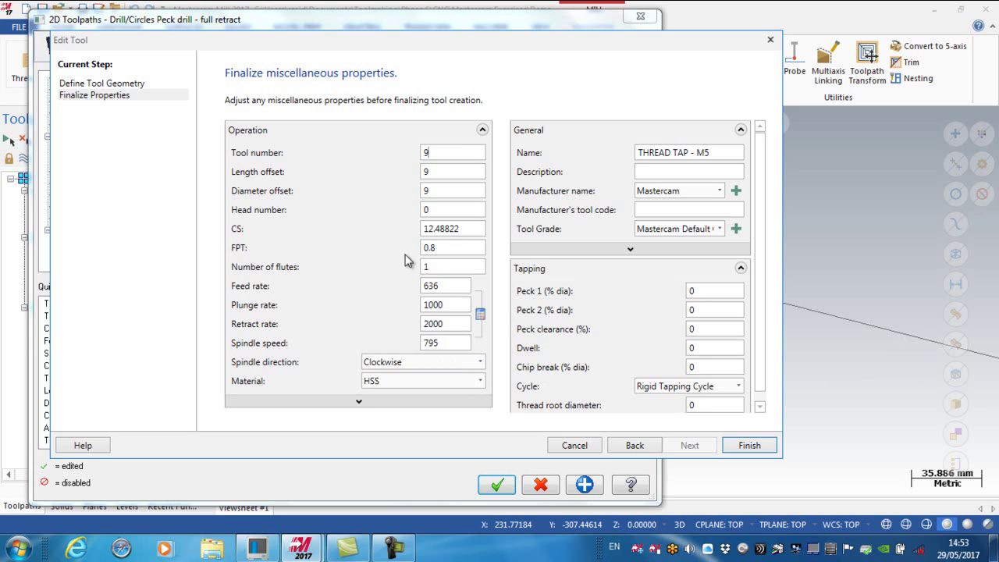
pyautogui.click(426, 269)
pyautogui.write('1')
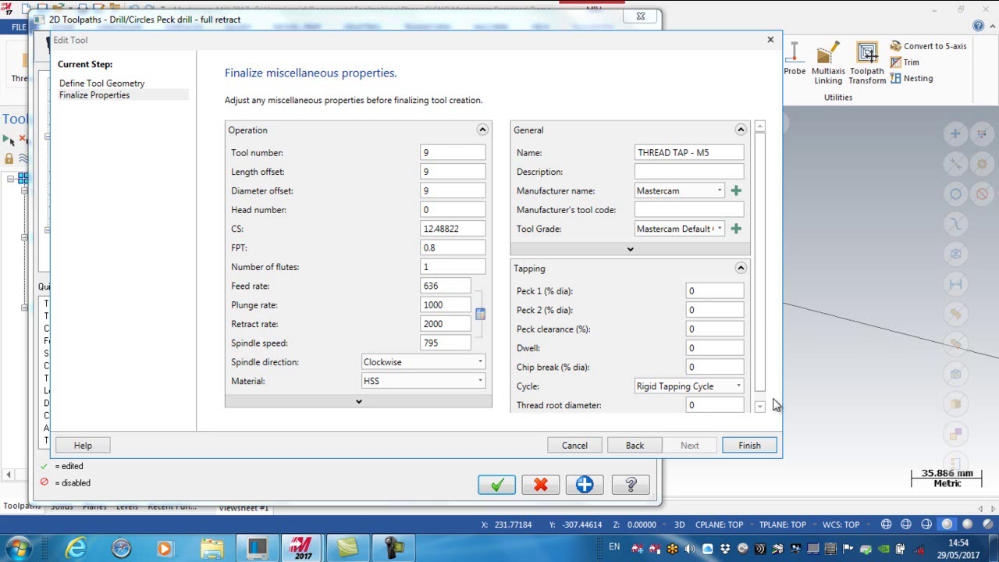
pyautogui.click(751, 446)
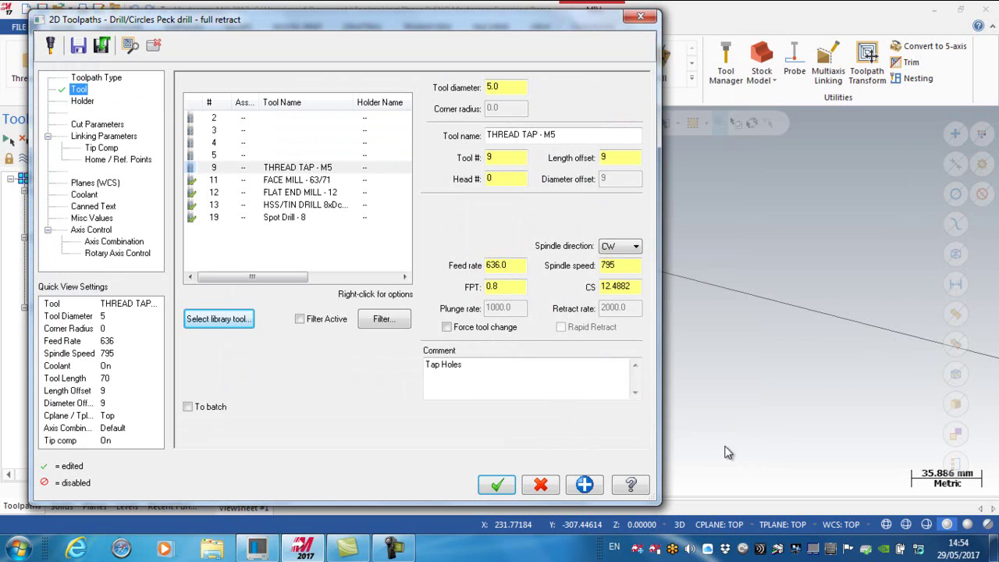
# - Raise the tapping operation's incremental depth by 4 mm to -22.3 in the linking parameters and accept the change
pyautogui.click(98, 138)
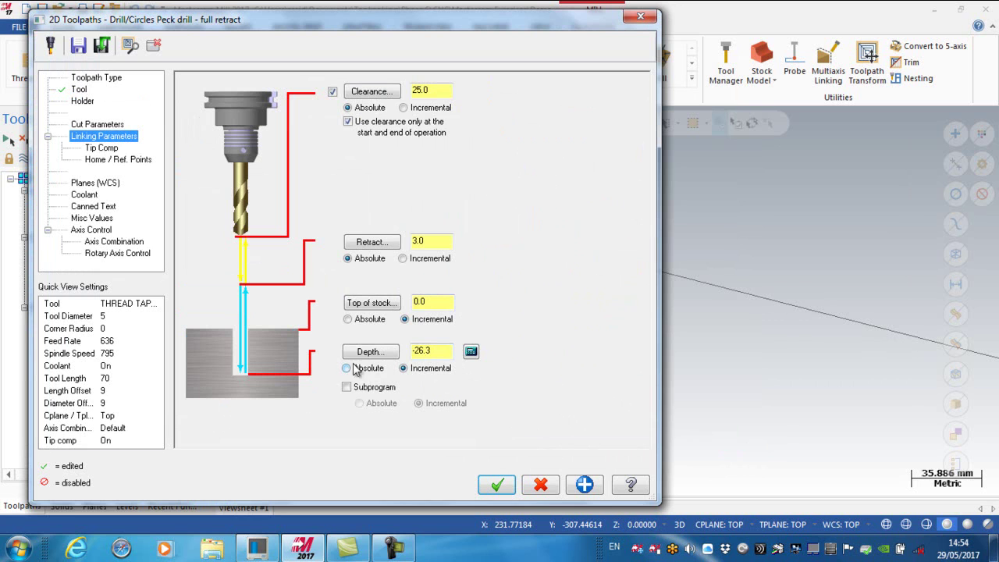
pyautogui.click(431, 351)
pyautogui.click(442, 348)
pyautogui.write('+4')
pyautogui.press('Return')
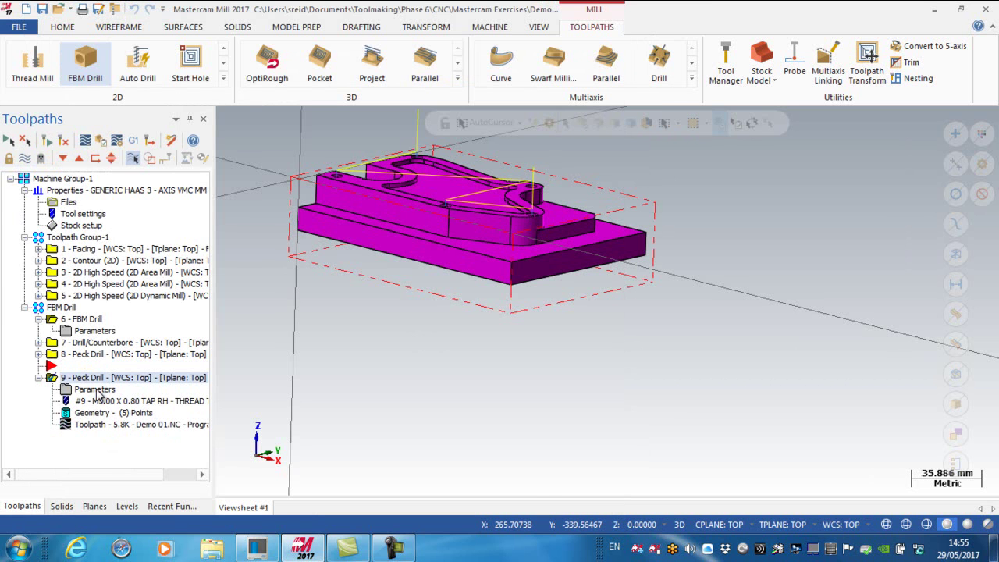
# - Change operation 9's drill cycle to Tap in its cut parameters and accept the settings
pyautogui.click(96, 390)
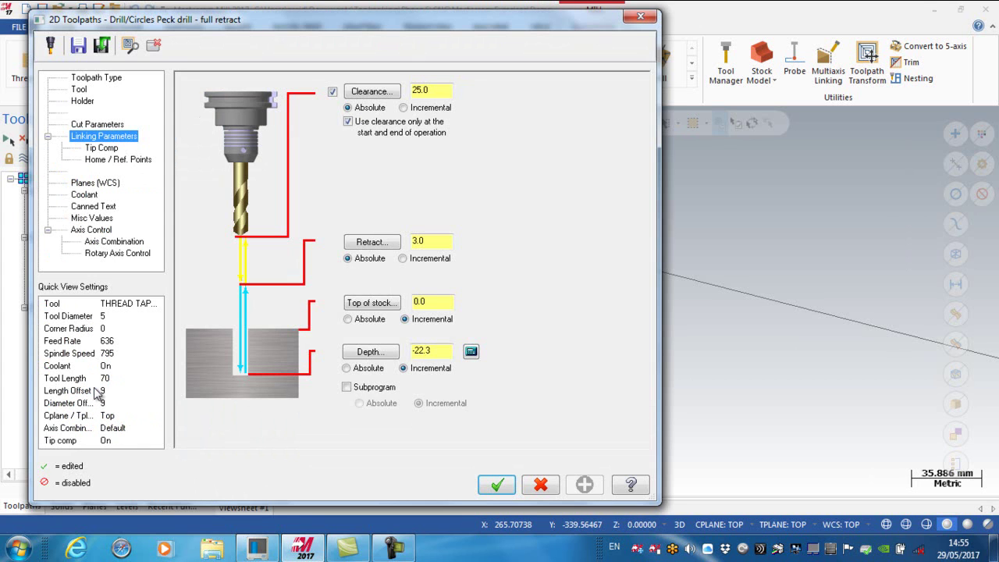
pyautogui.click(106, 125)
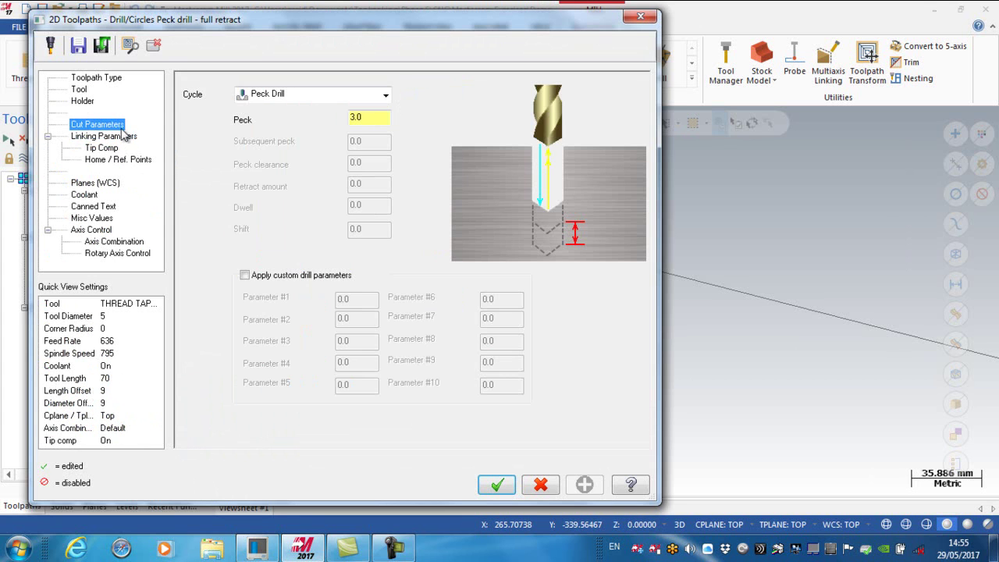
pyautogui.click(317, 98)
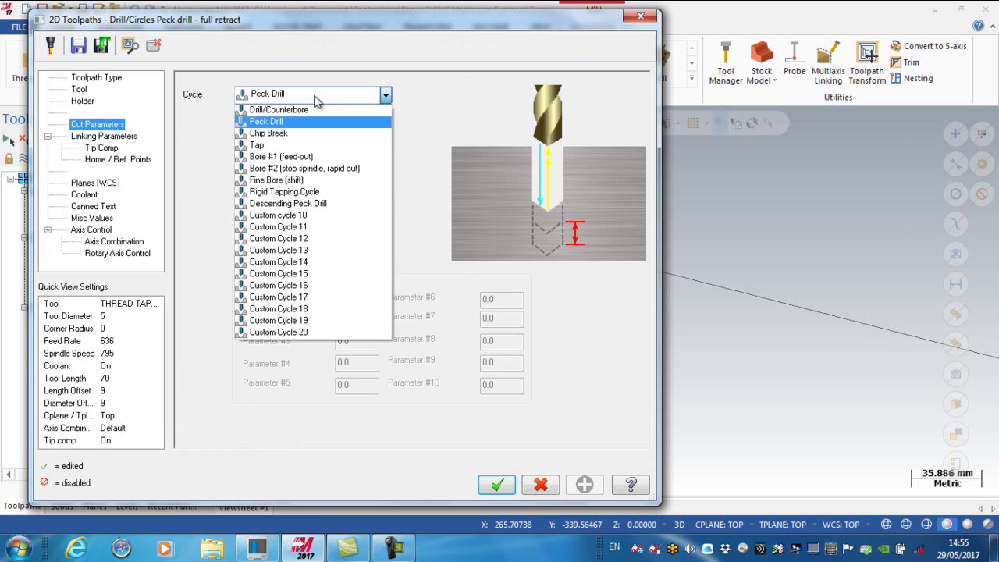
pyautogui.click(263, 145)
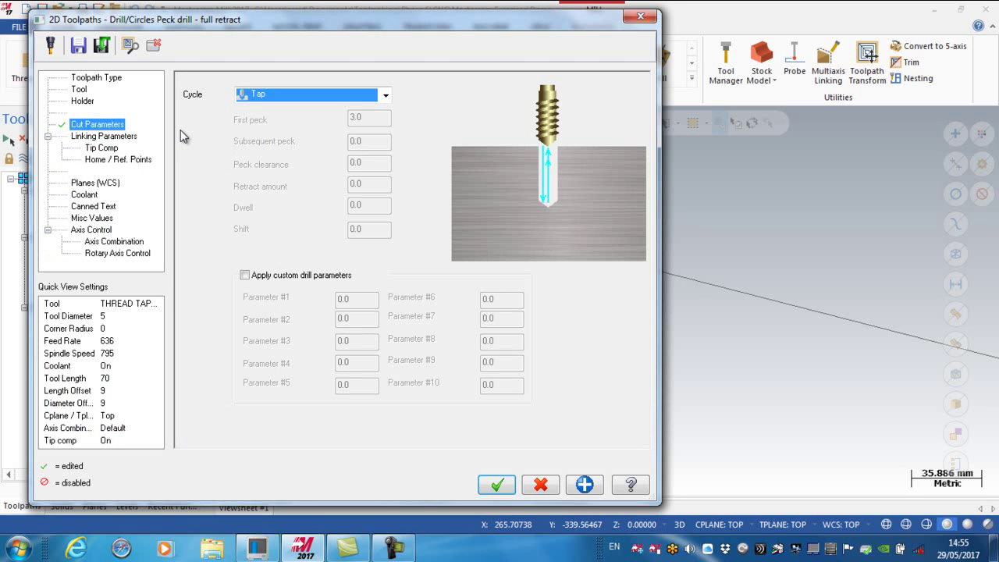
pyautogui.click(497, 485)
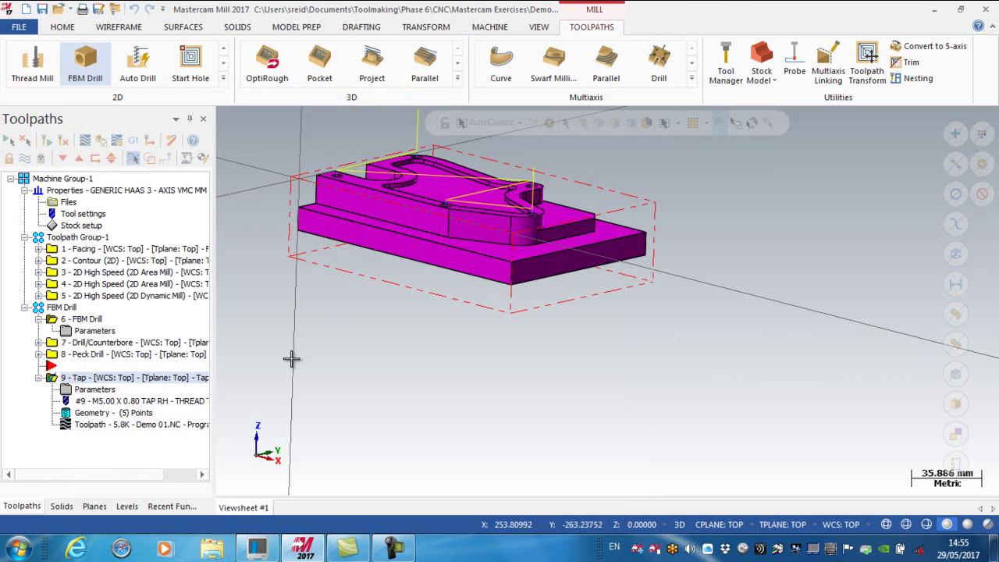
# - Delete the unused unnamed tools, including numbers 2 and 3, from the tap operation's tool list and accept the parameters
pyautogui.click(81, 345)
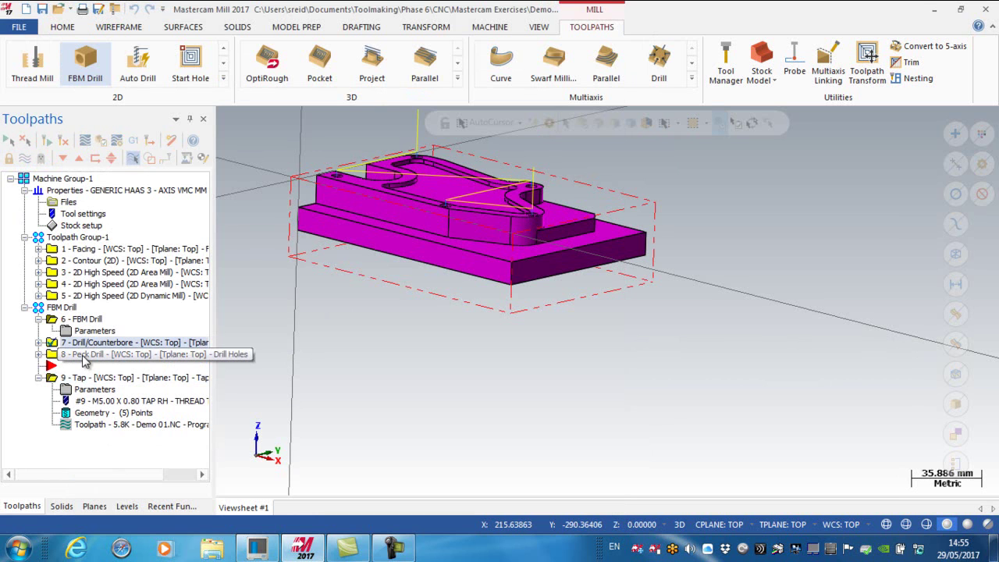
pyautogui.click(78, 378)
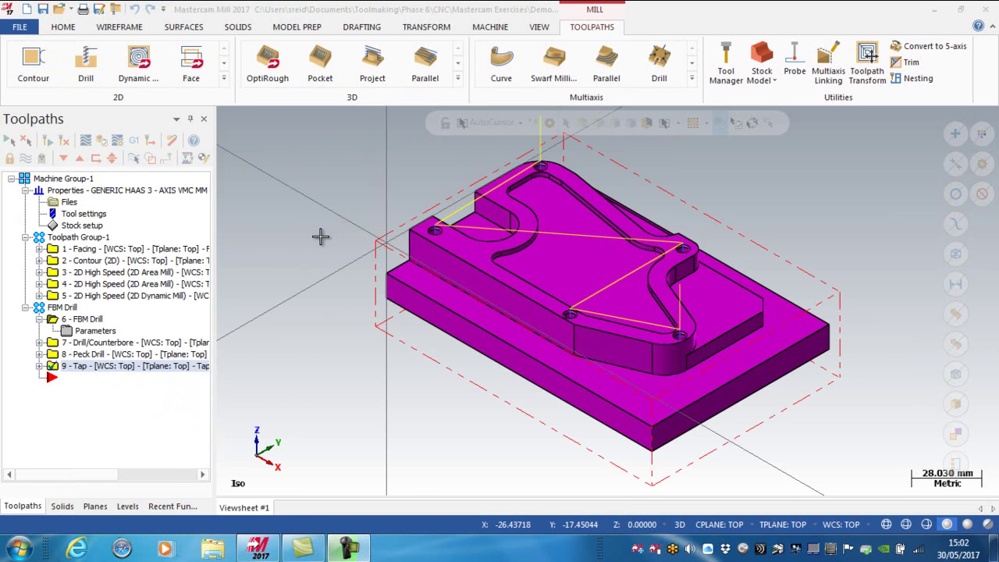
pyautogui.click(39, 365)
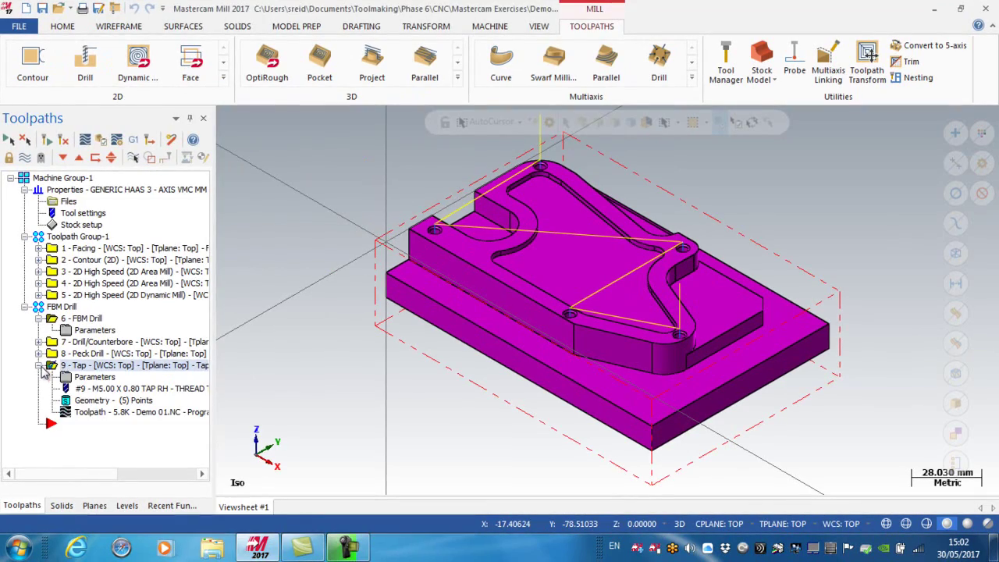
pyautogui.click(89, 378)
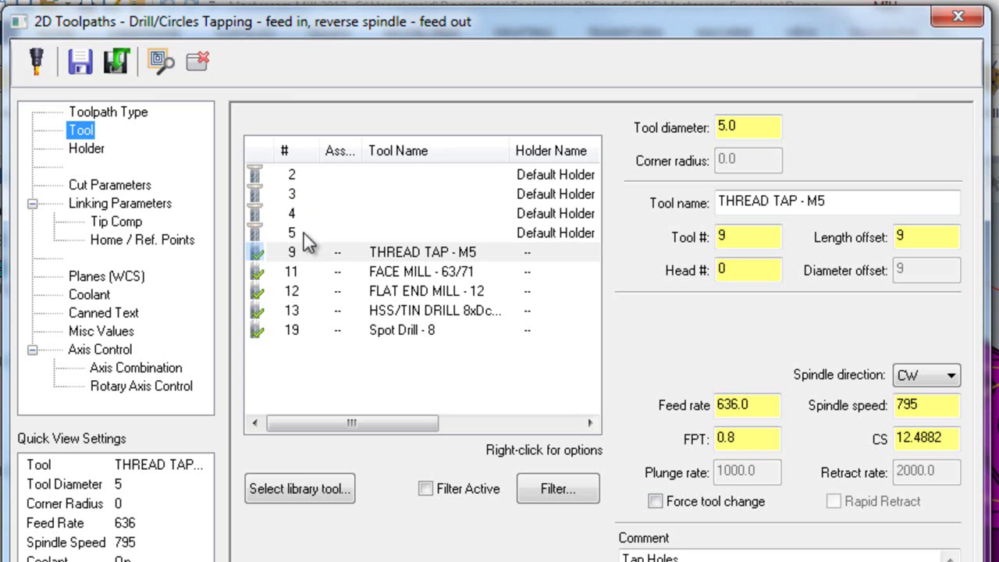
pyautogui.click(299, 176)
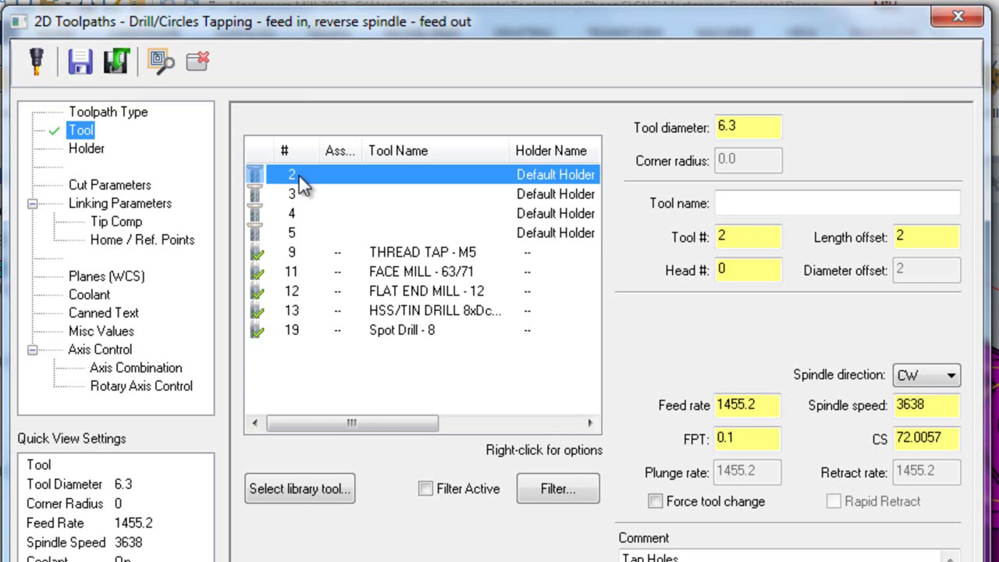
pyautogui.rightClick(299, 176)
pyautogui.click(280, 177)
pyautogui.press('Delete')
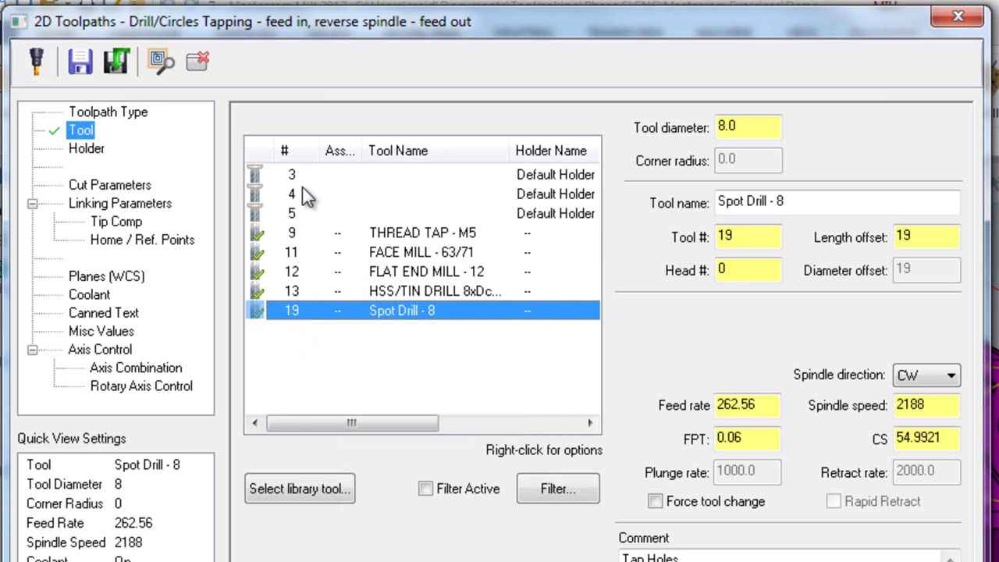
pyautogui.scroll(-1, 304, 191)
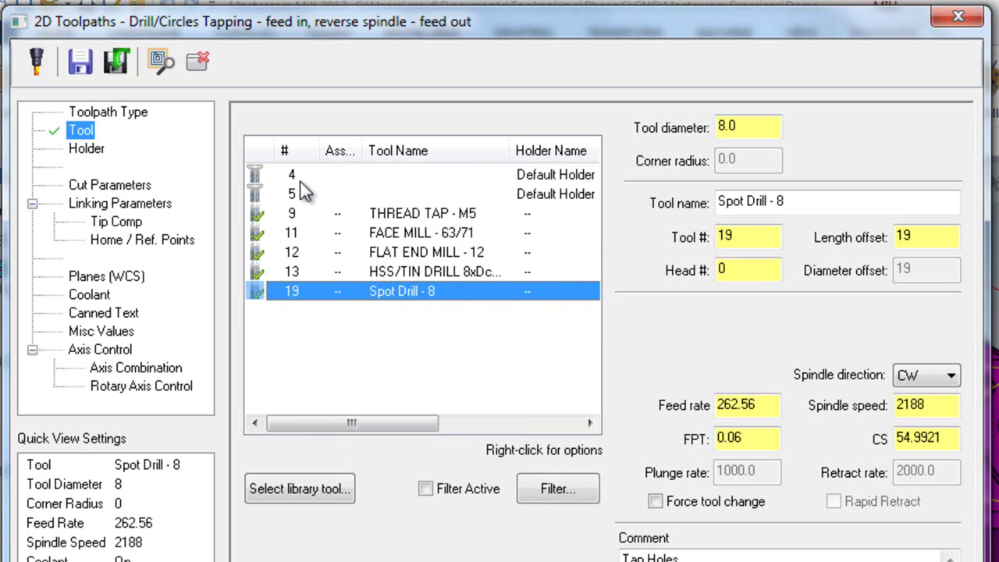
pyautogui.scroll(-1, 305, 191)
pyautogui.scroll(-1, 305, 191)
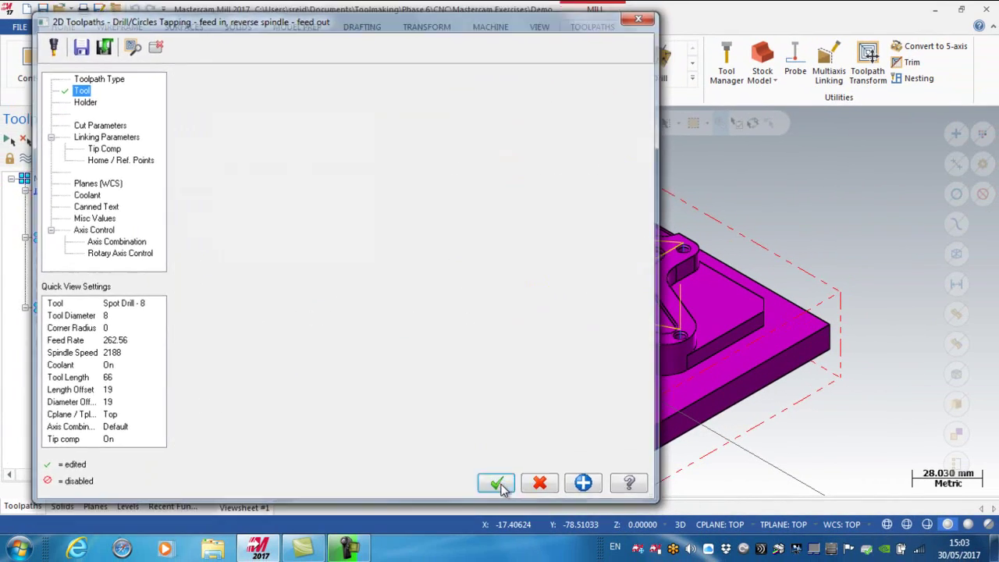
pyautogui.click(501, 483)
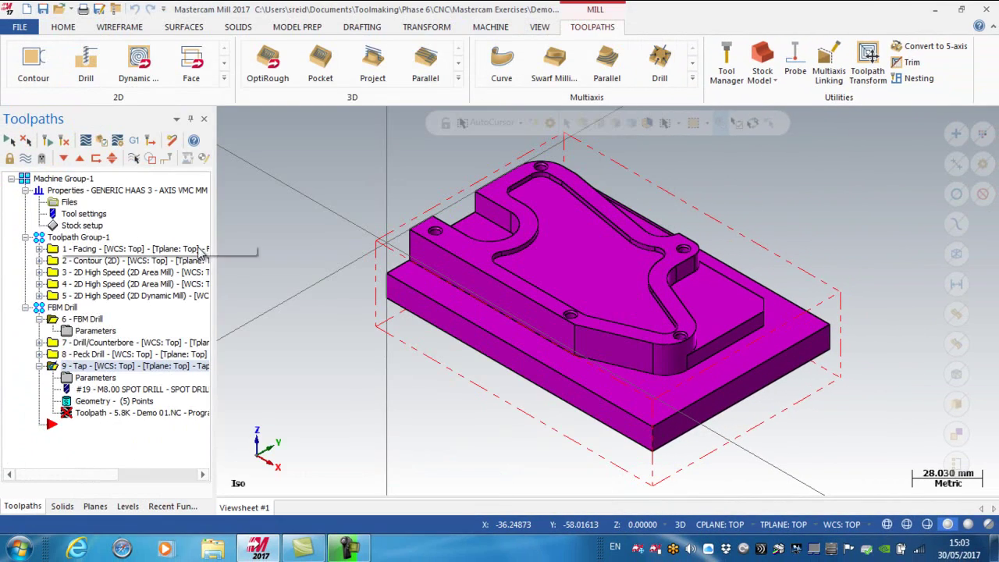